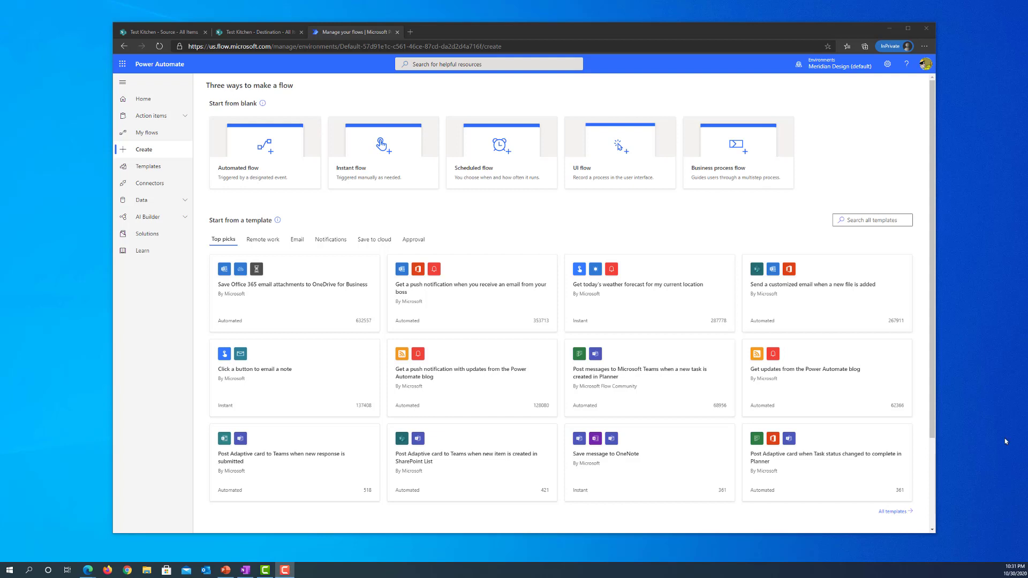
Step: Look over the Source and Destination lists in SharePoint, and return to the flow creation page in Power Automate
click(158, 32)
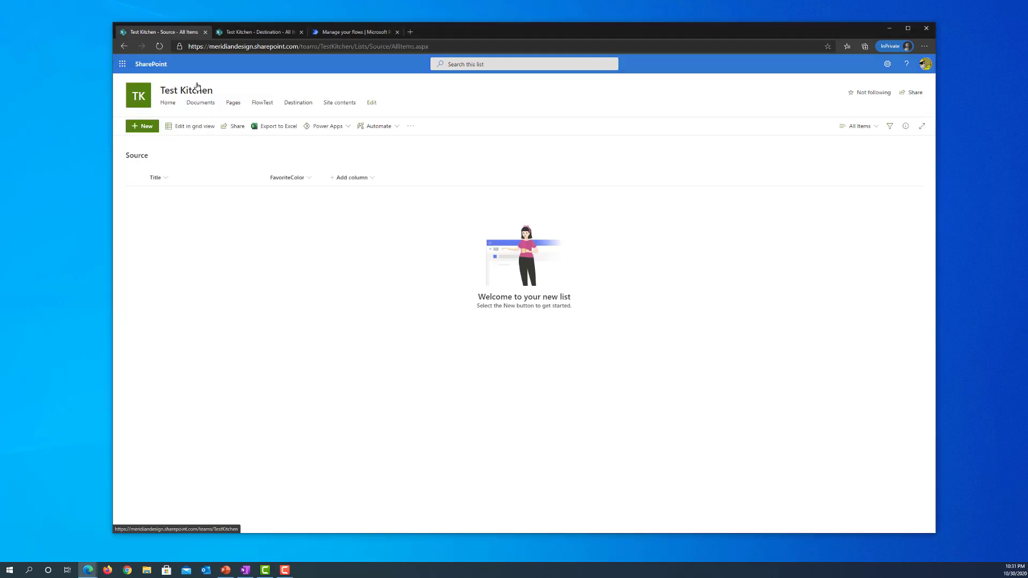
click(248, 32)
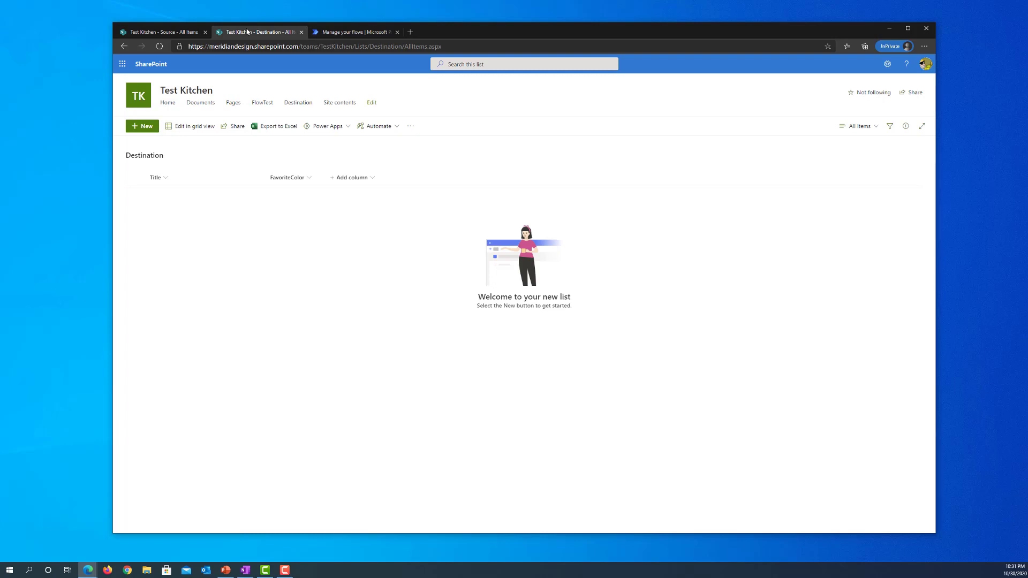
click(333, 33)
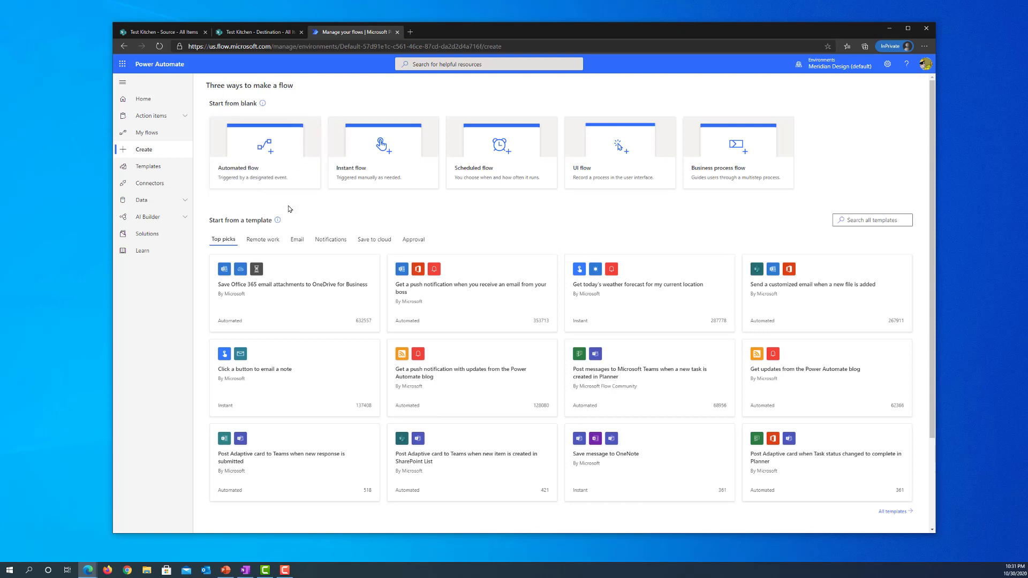
Step: Create an automated flow named "Copy Items" with the SharePoint trigger "When an item is created"
click(273, 176)
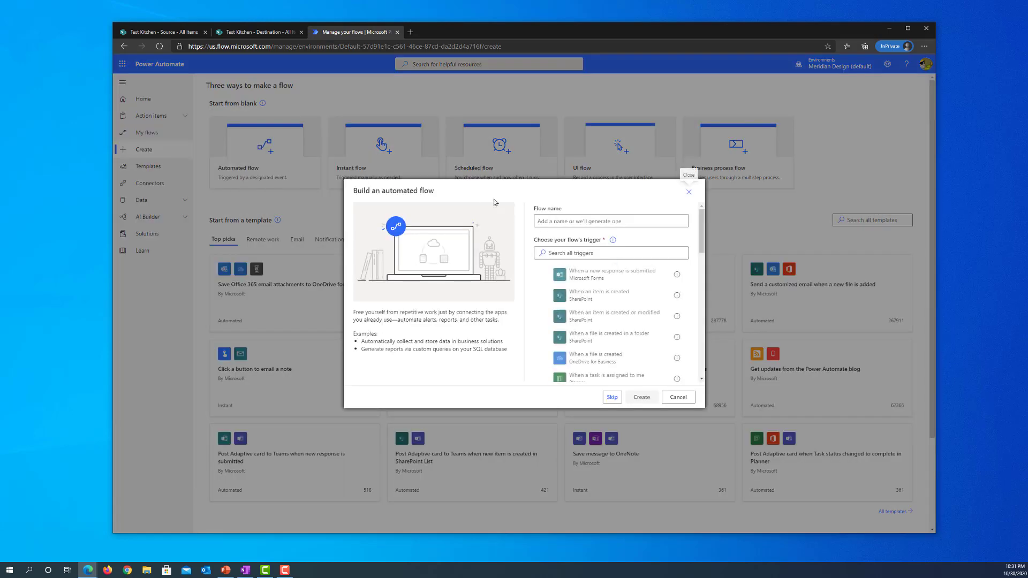
click(576, 220)
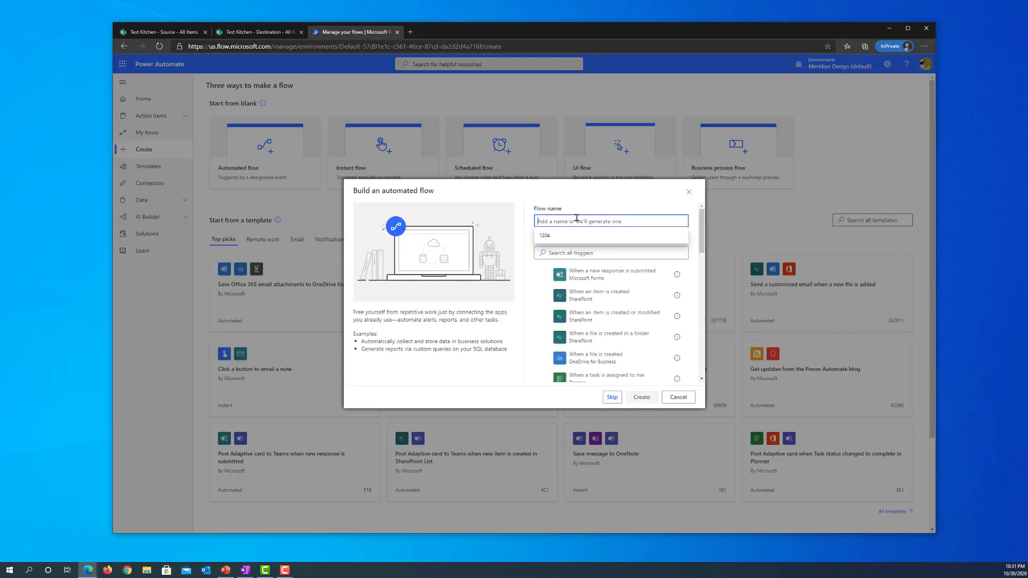
text(Copy Items)
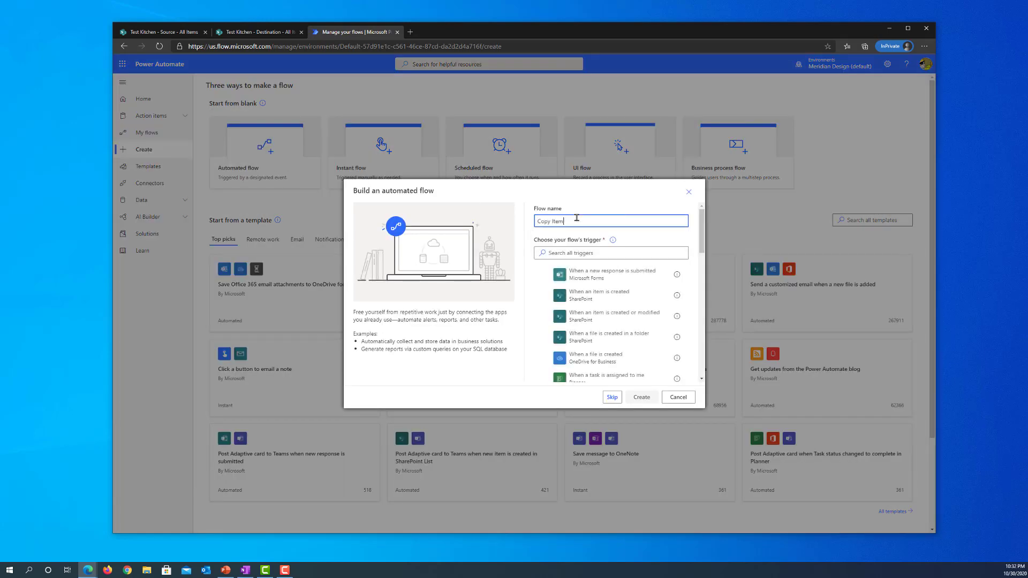
click(586, 294)
click(636, 395)
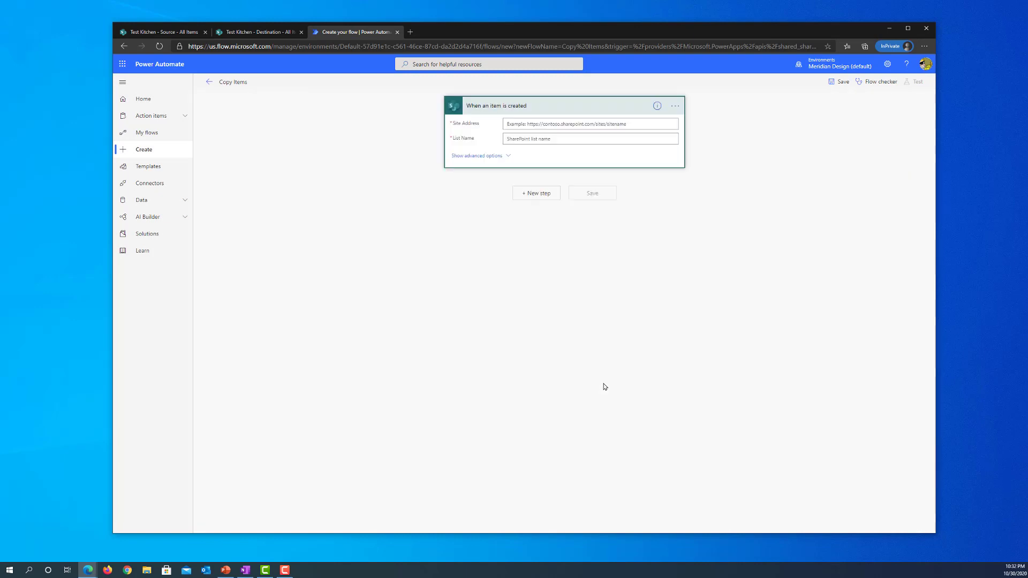
Step: Set the trigger's site address to Test Kitchen and its list name to Source
click(667, 125)
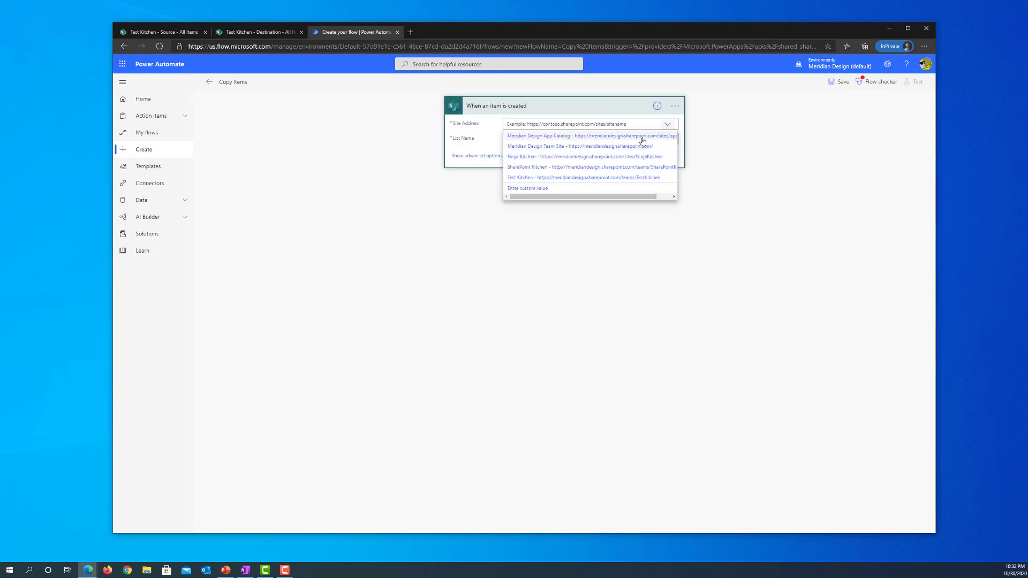
click(612, 179)
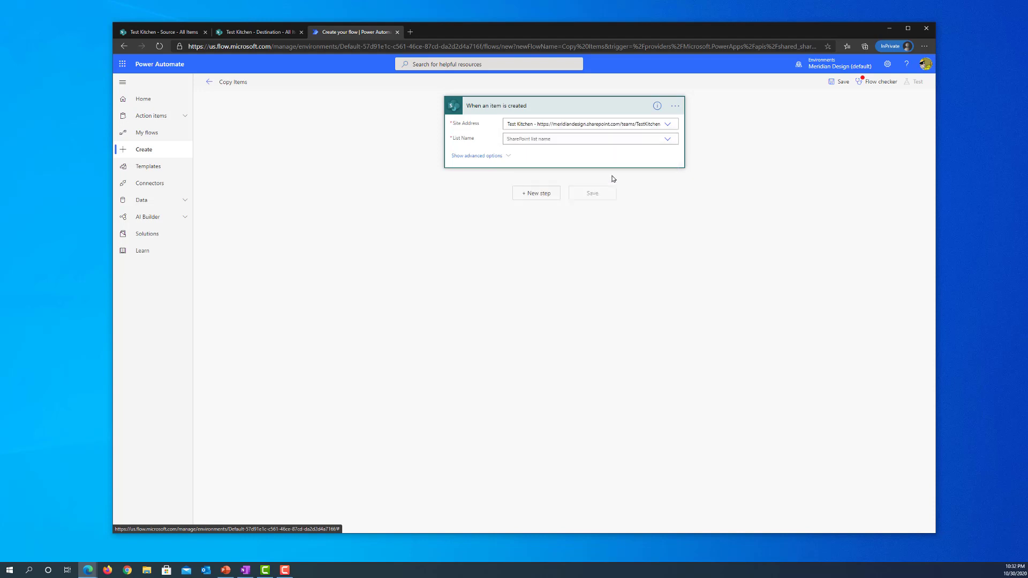
click(660, 139)
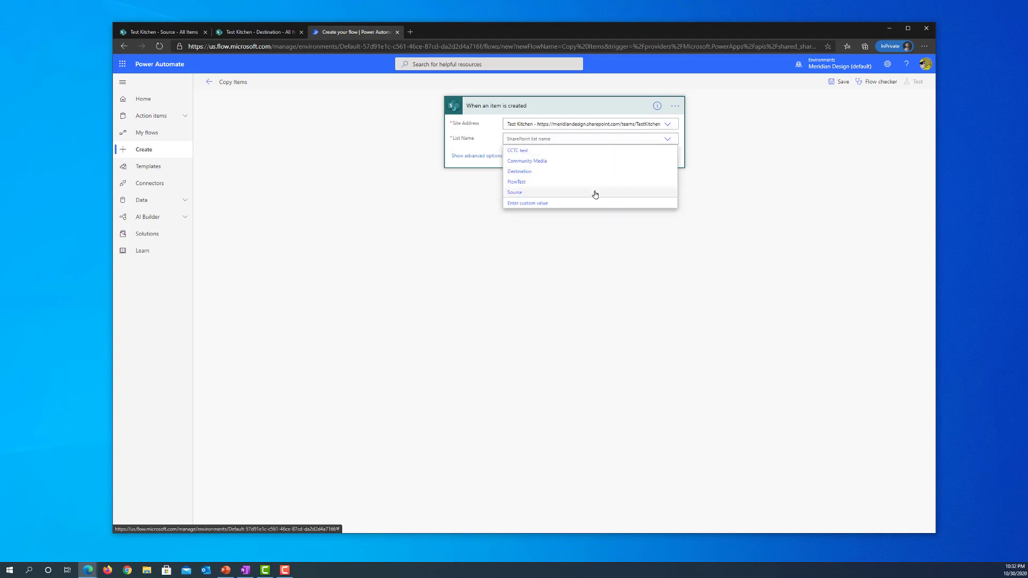
click(594, 194)
Step: Add a SharePoint "Create item" action as the flow's step after the trigger
click(535, 193)
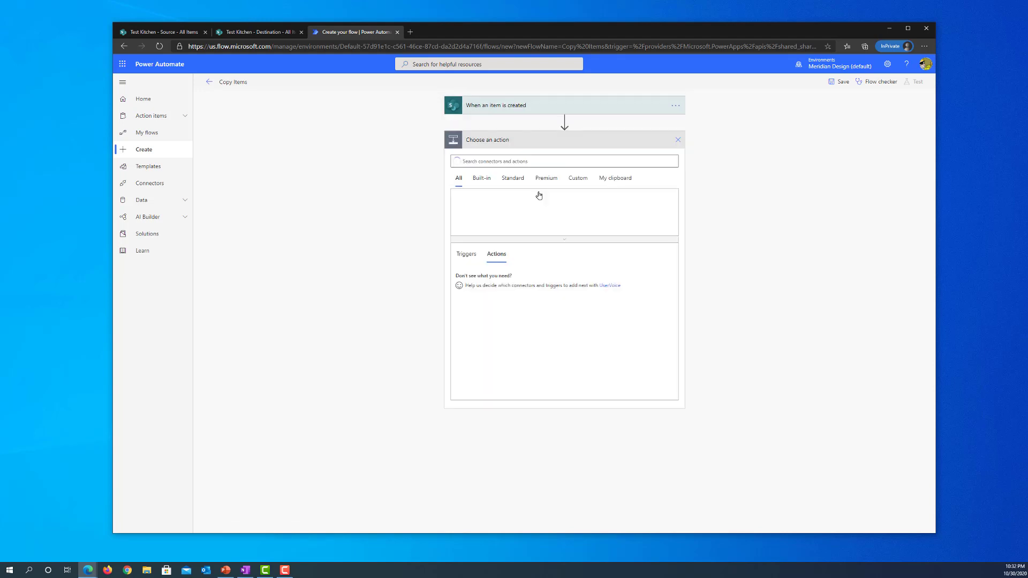
text(c)
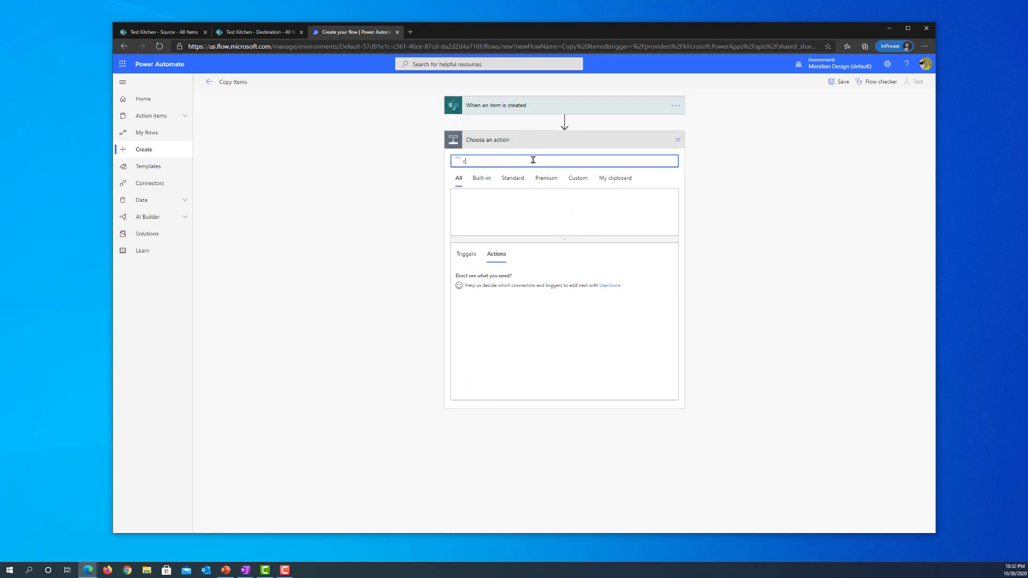
text(reate item)
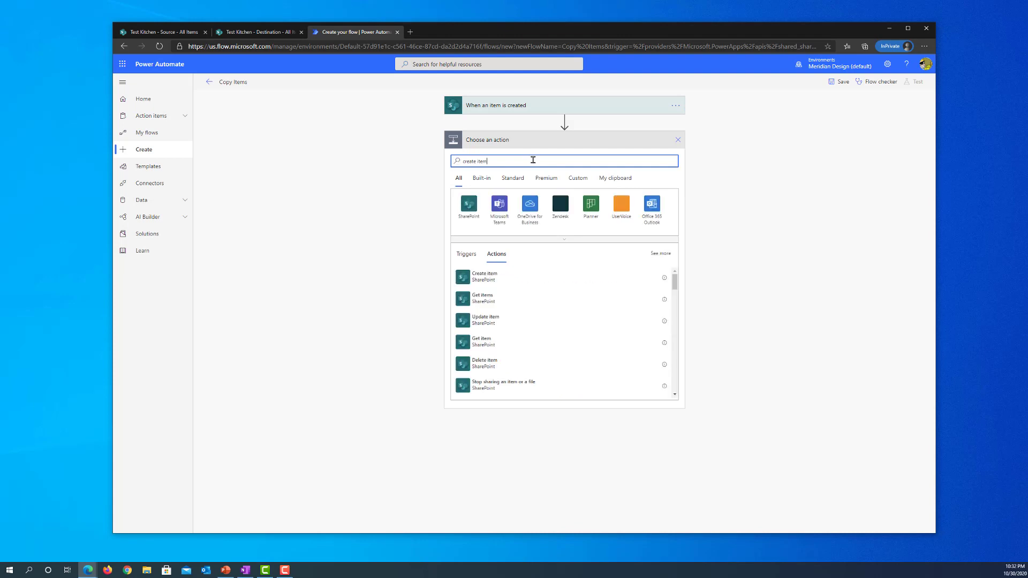
click(477, 284)
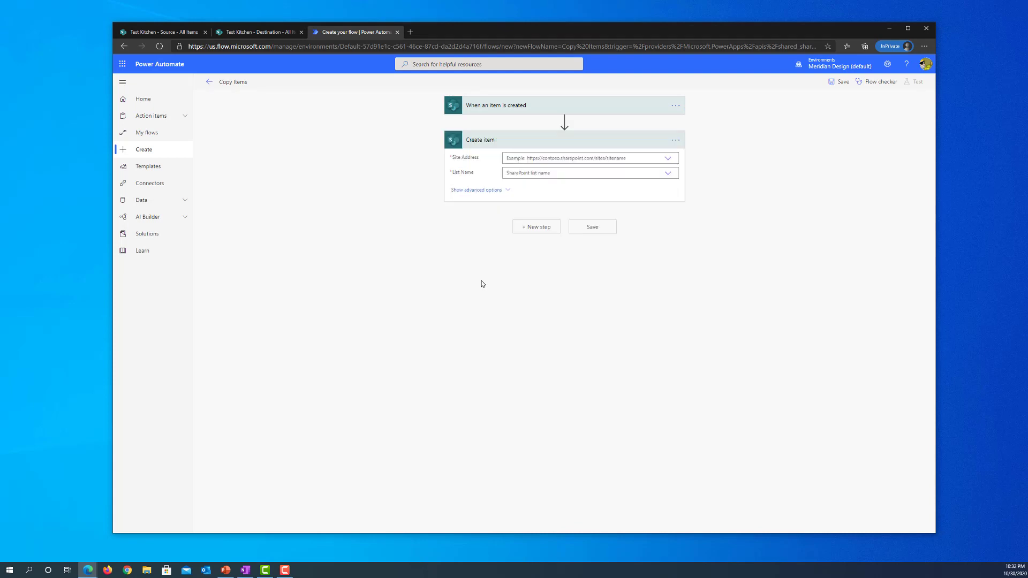
Step: Point the Create item action at the Destination list on the Test Kitchen site and fill its Title with the trigger's Title
click(667, 160)
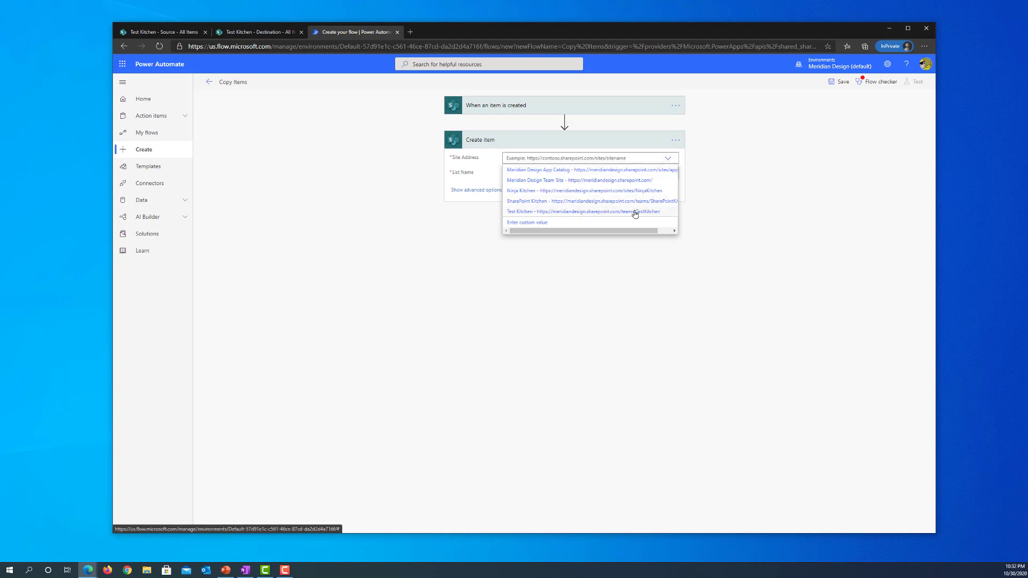
click(636, 212)
click(667, 173)
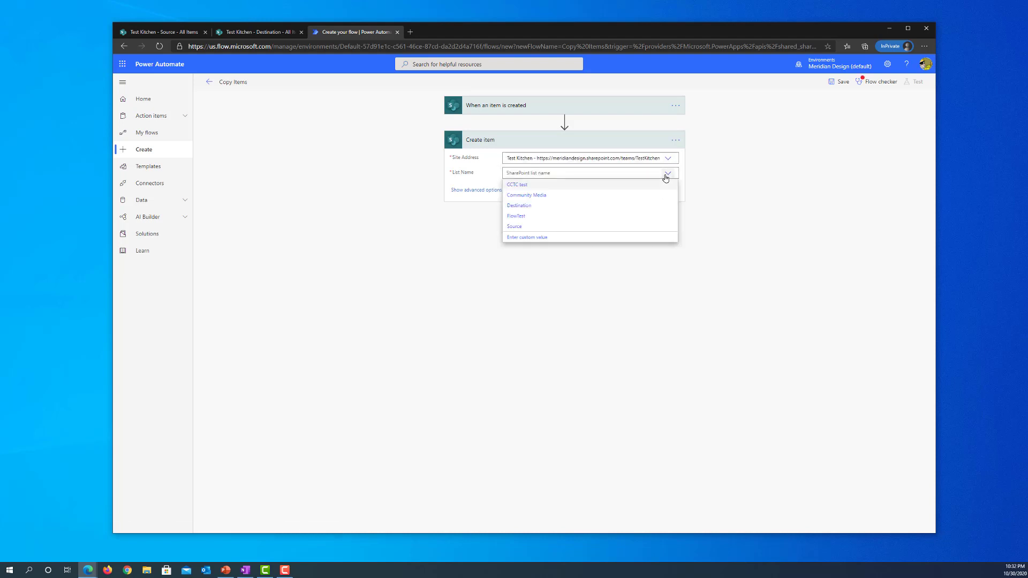
click(622, 212)
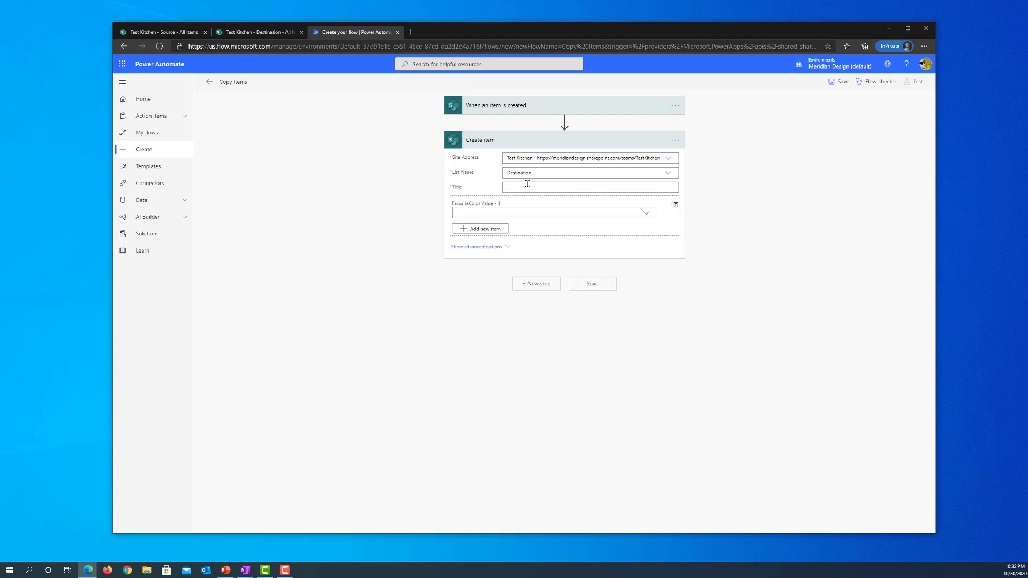
click(526, 185)
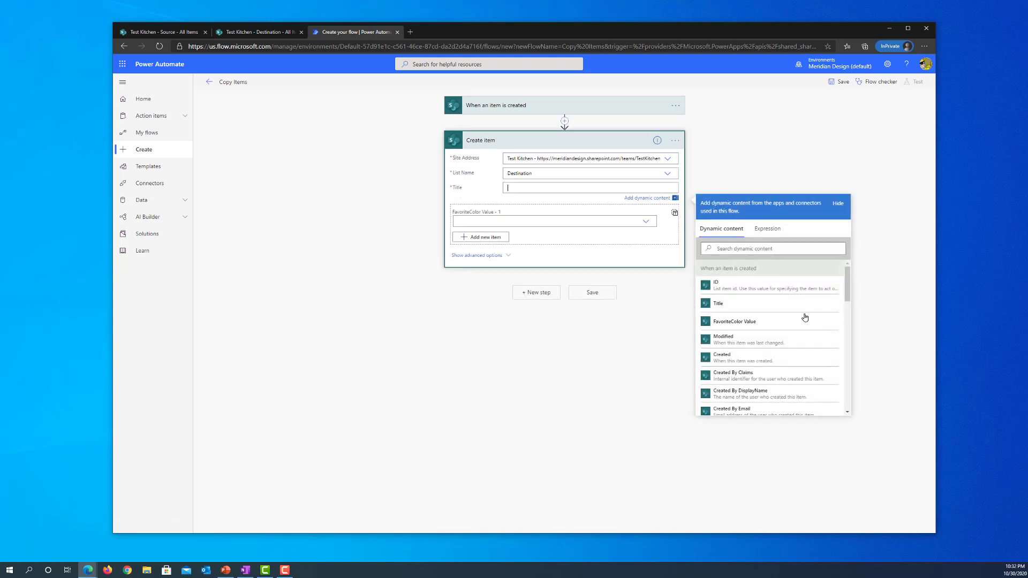
click(789, 304)
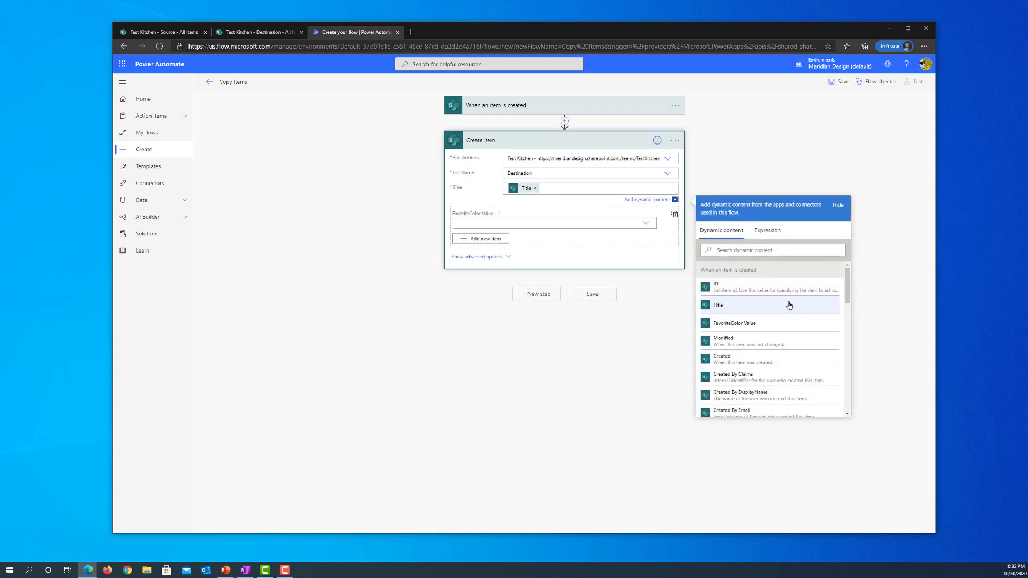
Step: Give the Create item action's favorite color a custom value using the trigger's FavoriteColor Value, and save the flow
click(554, 223)
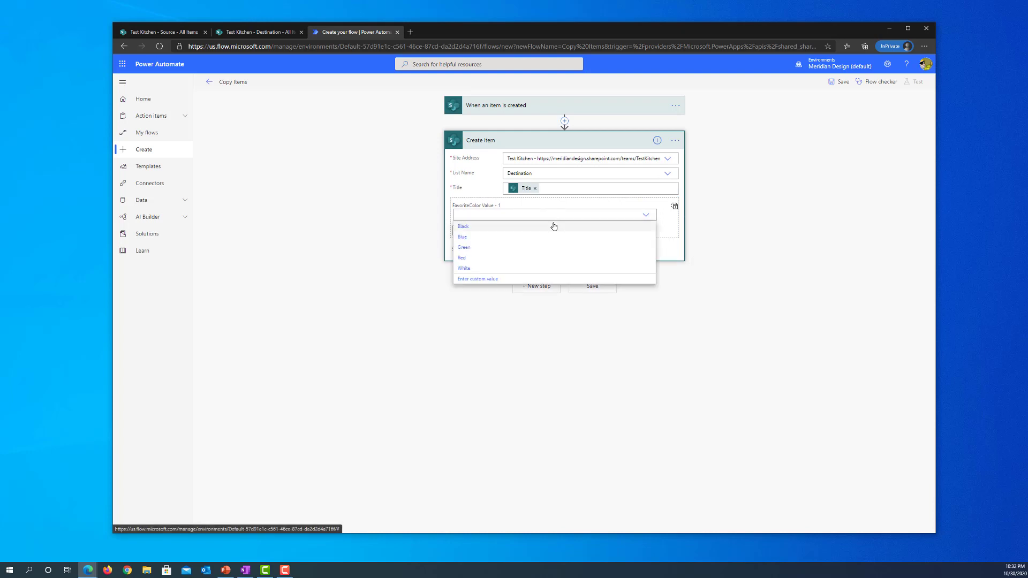
click(489, 283)
click(706, 275)
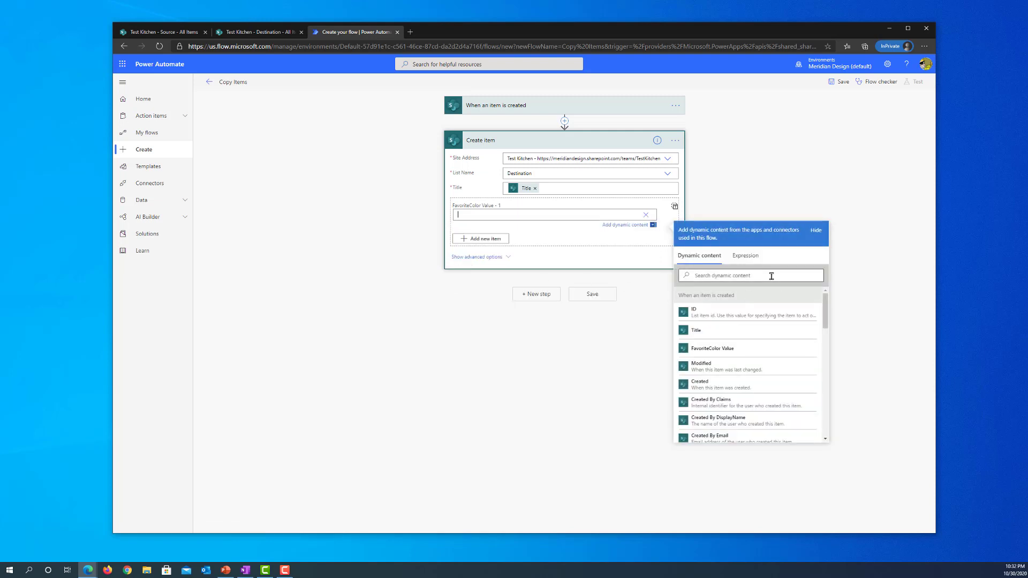
text(Color)
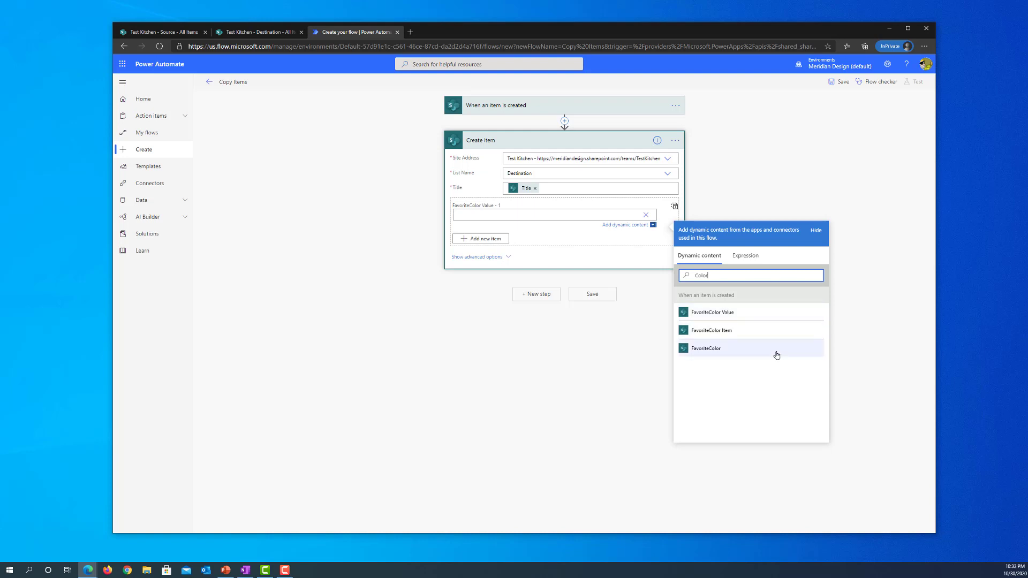
click(772, 317)
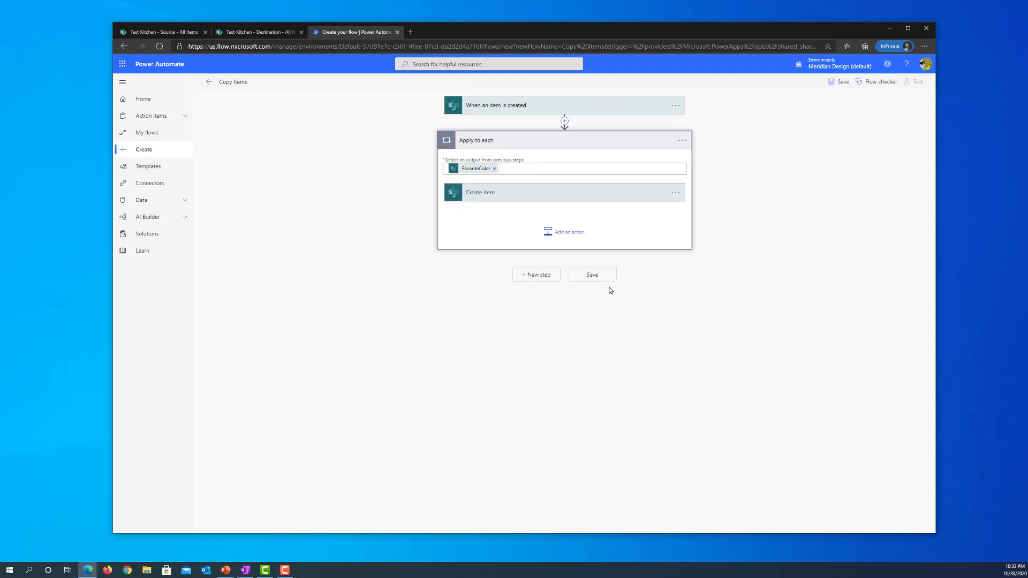
click(592, 275)
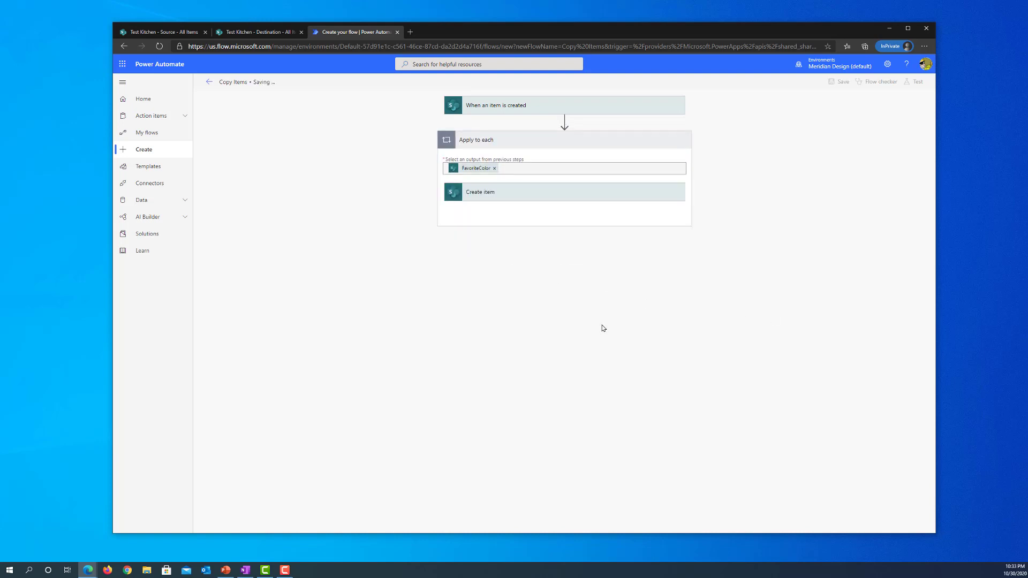
Step: Add a Source list item titled with the sample person's full name and favorite colors Red and Green, and check the Destination list
click(163, 32)
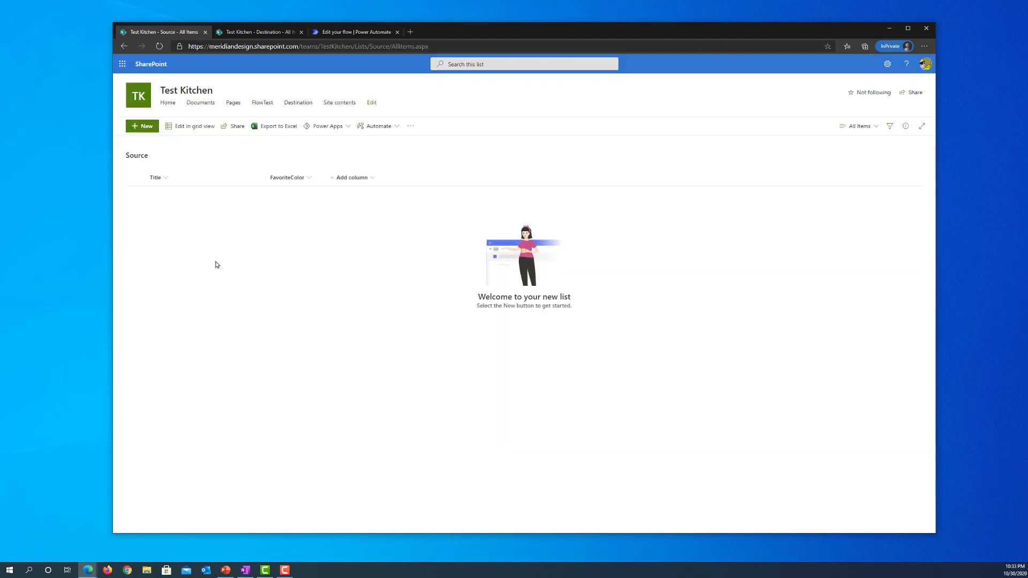
click(142, 126)
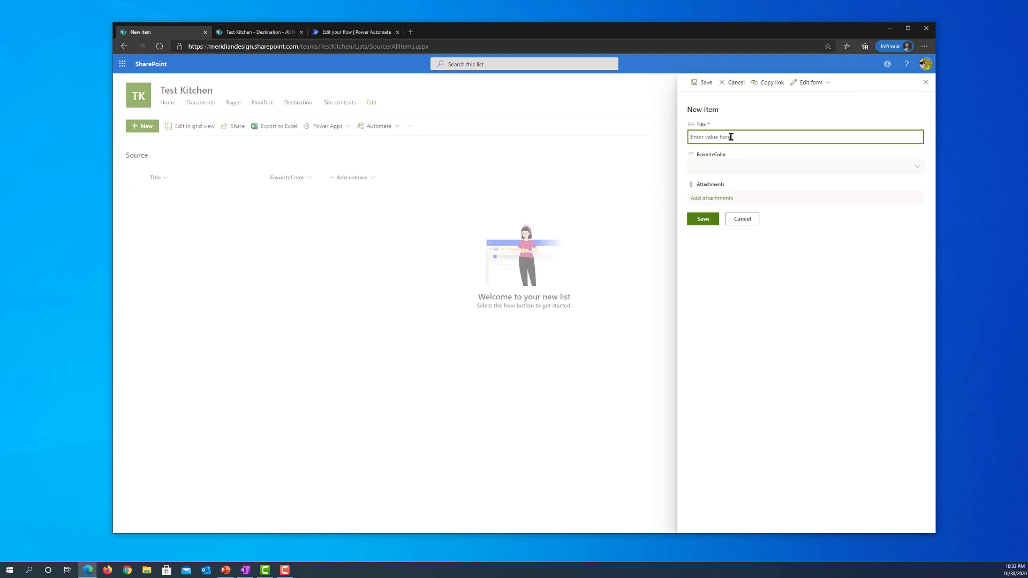
text(Sally Sample)
click(917, 168)
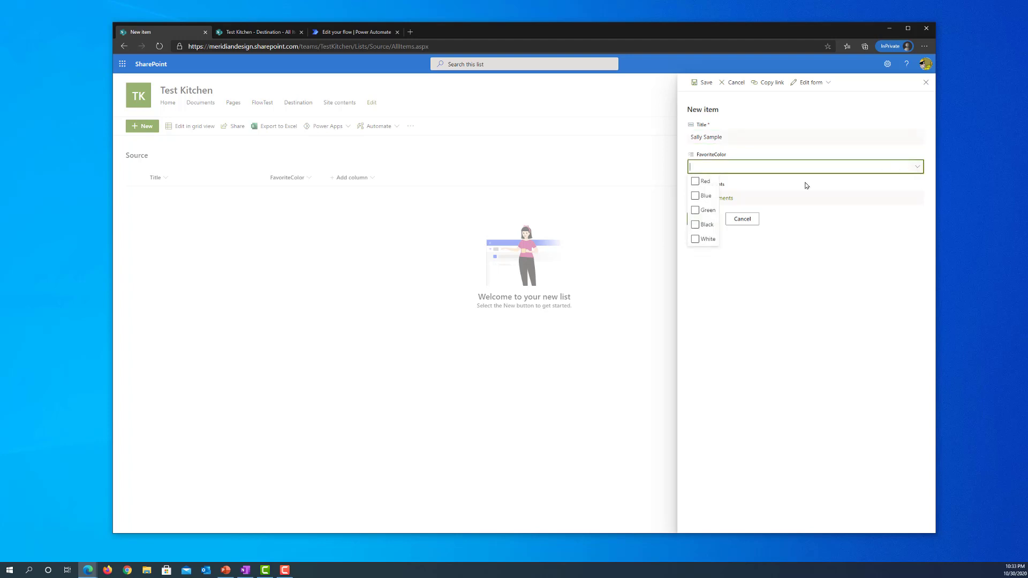
click(695, 181)
click(696, 210)
click(711, 260)
click(709, 222)
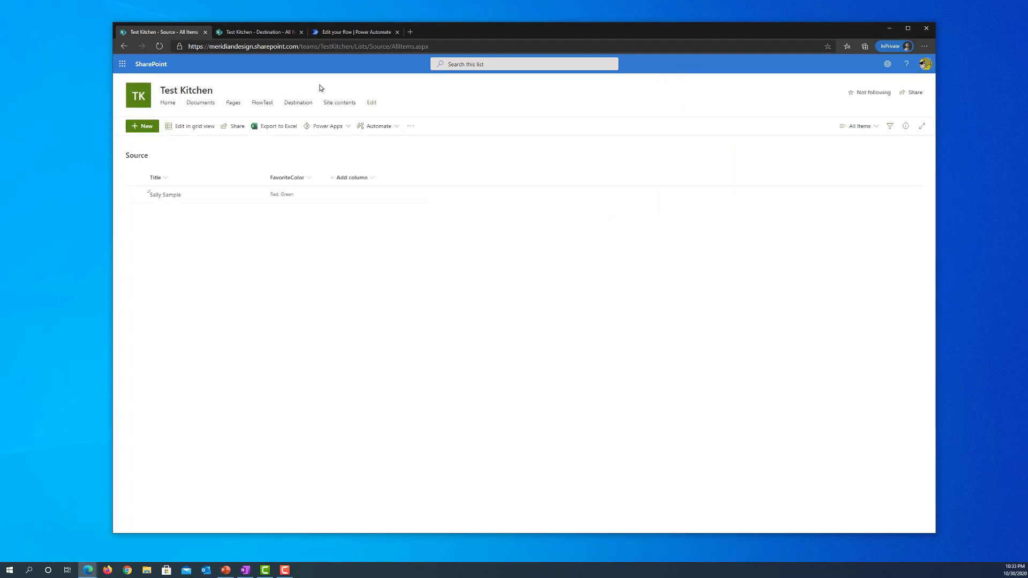
click(277, 33)
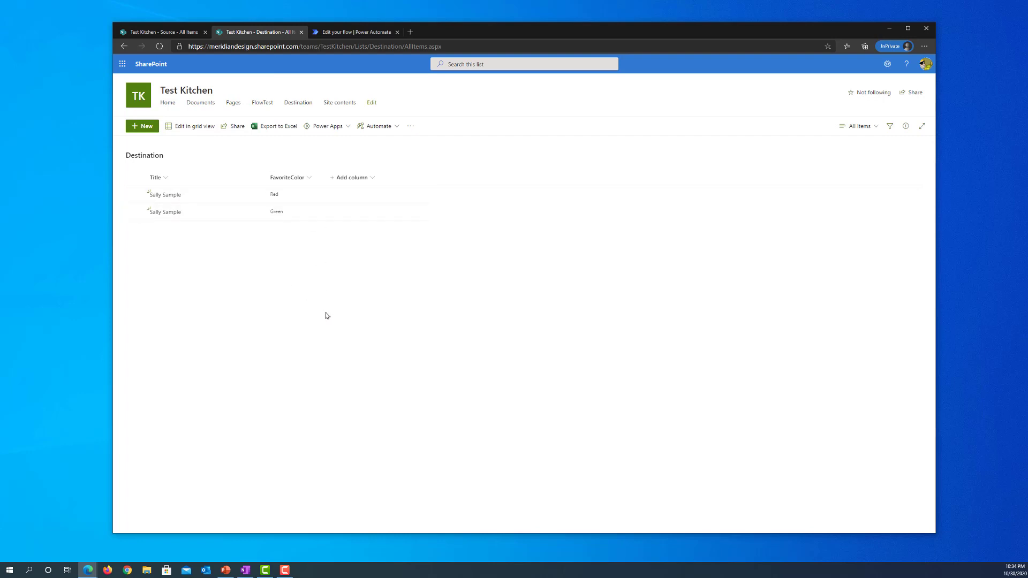
Step: Replace the Create item action's favorite color value with the trigger's FavoriteColor Item and save the flow
click(339, 35)
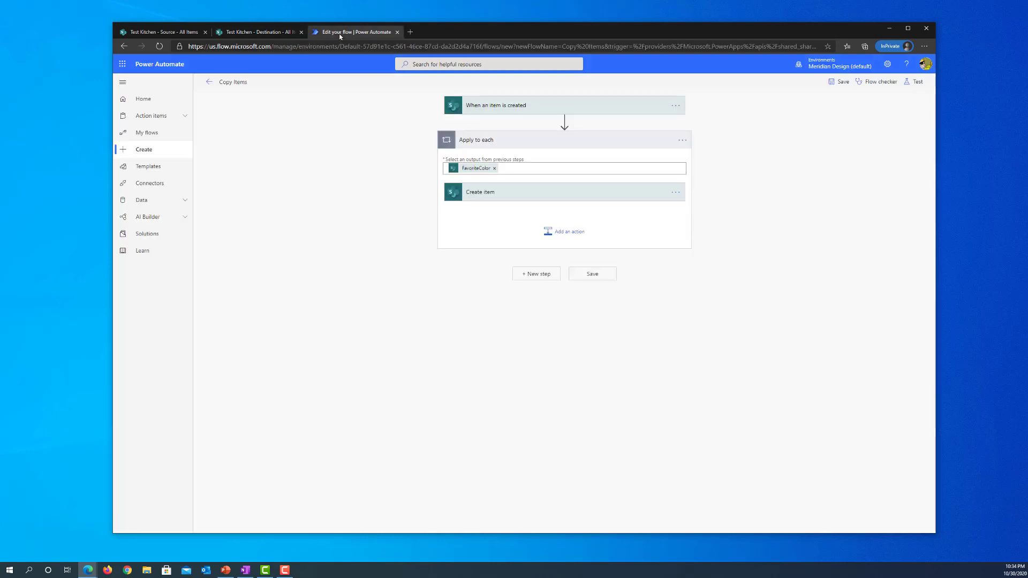
click(509, 198)
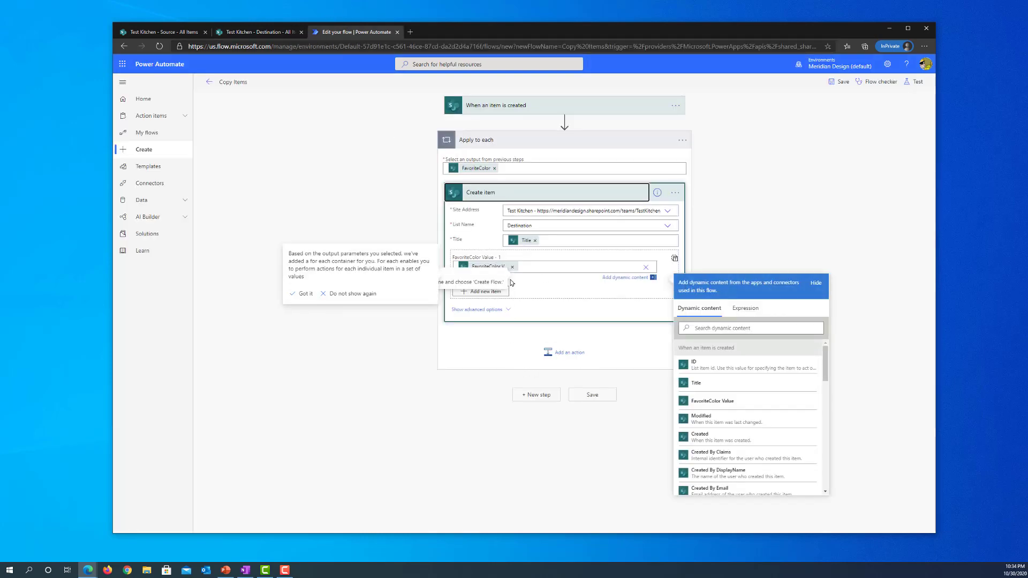
click(522, 284)
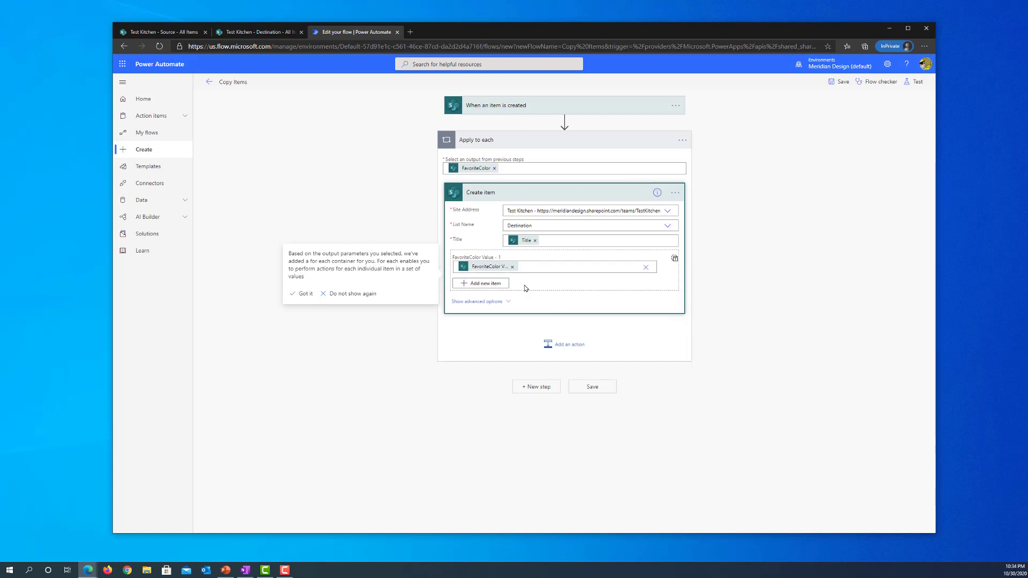
click(304, 294)
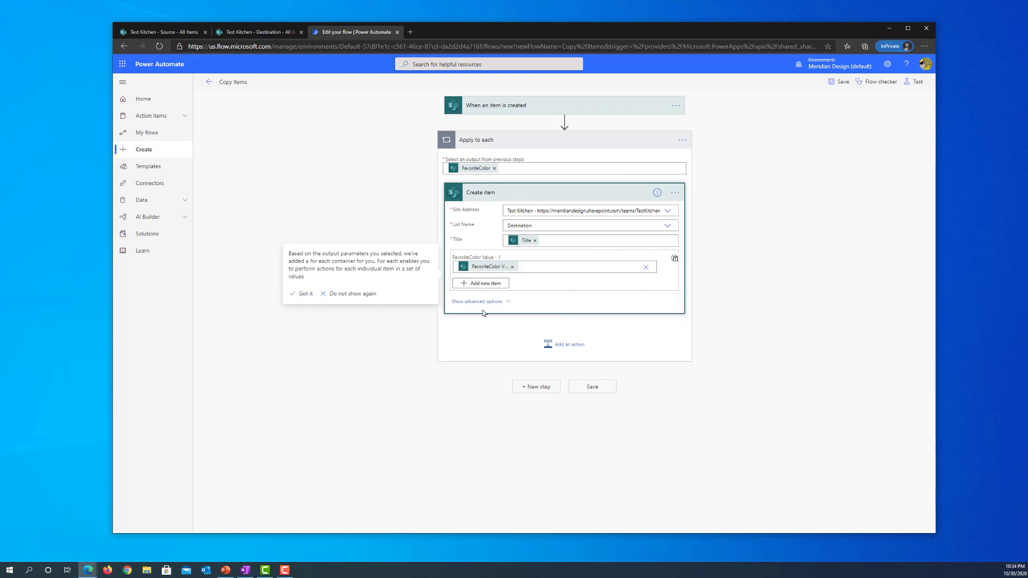
click(512, 267)
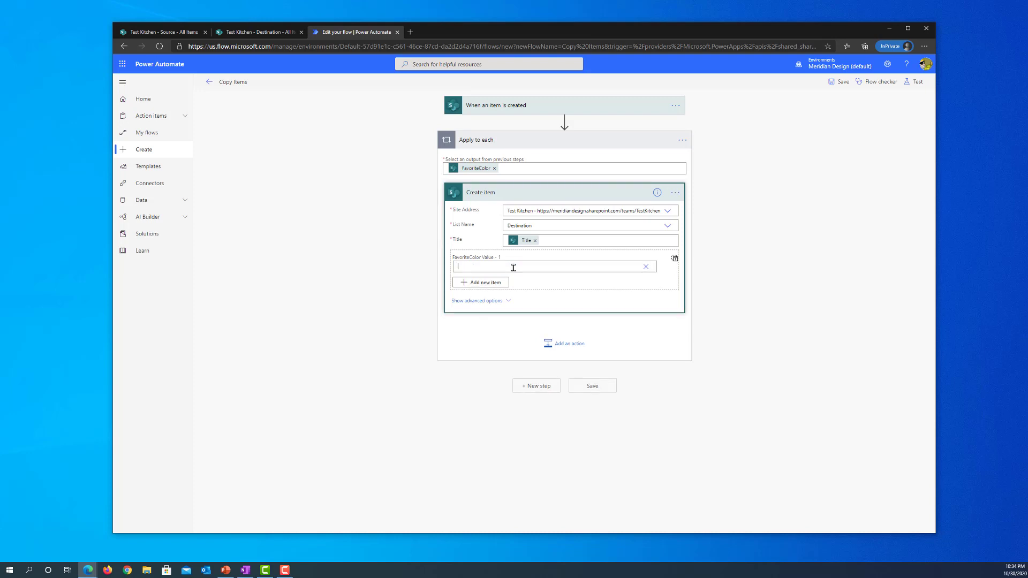
click(721, 329)
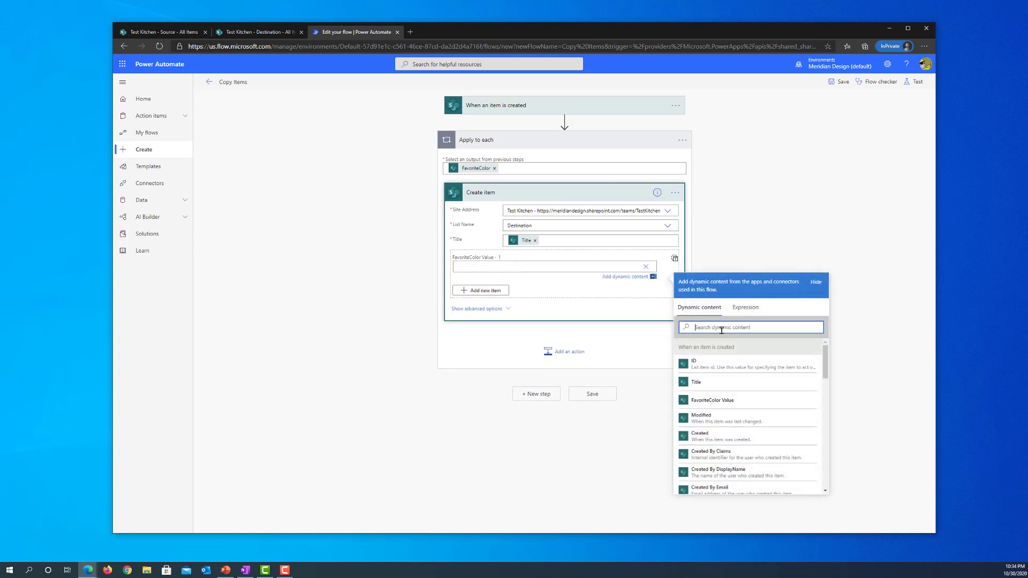
text(Color)
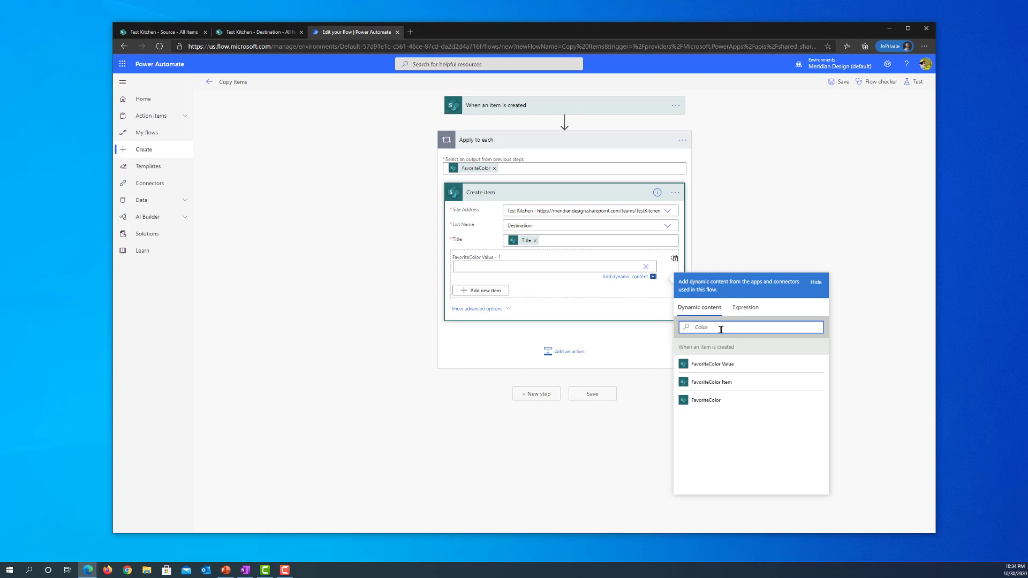
click(725, 383)
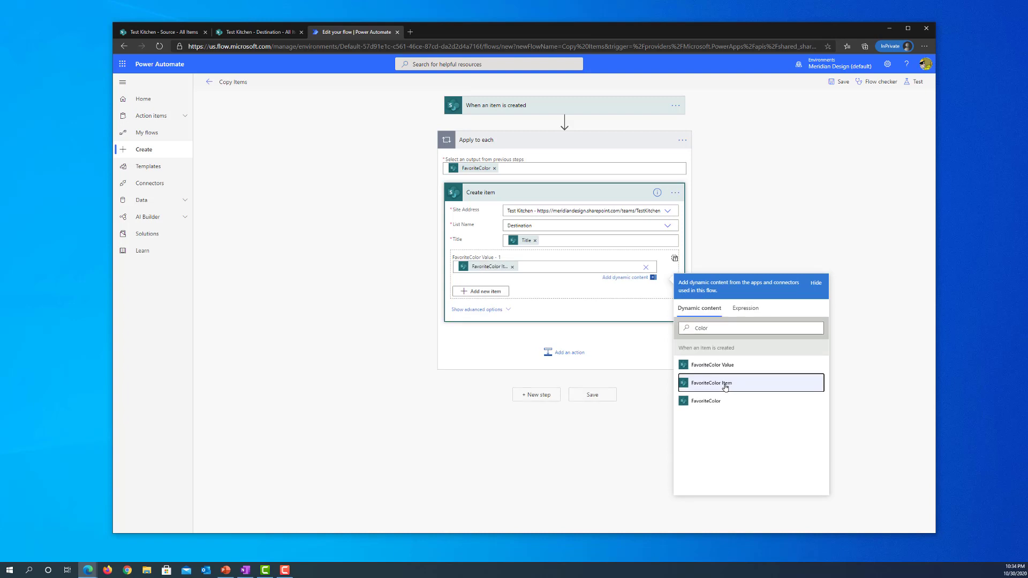
click(593, 395)
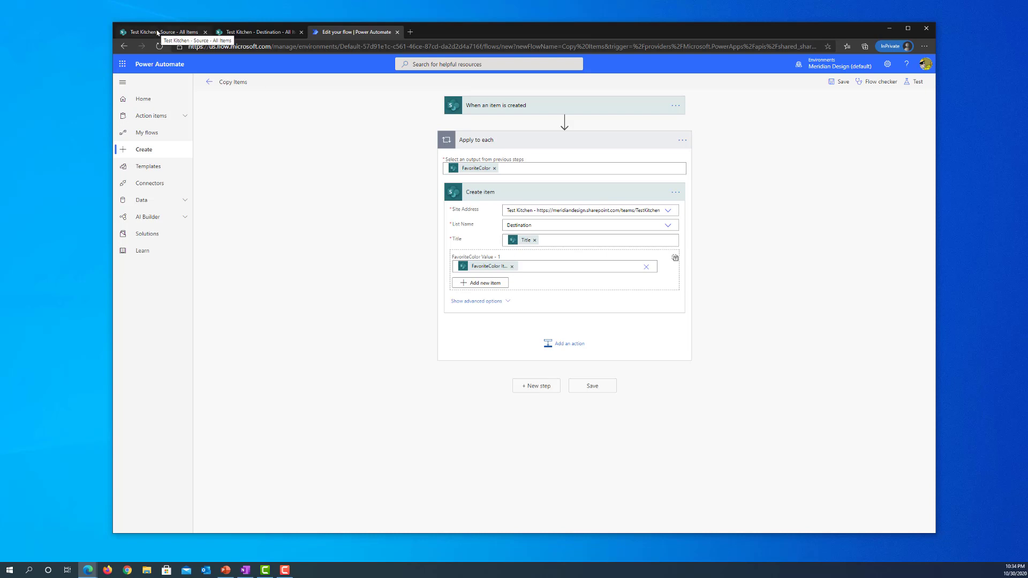
Step: Add a Source list item titled with the second sample person's full name and favorite colors Green and White, and check the Destination list
click(157, 32)
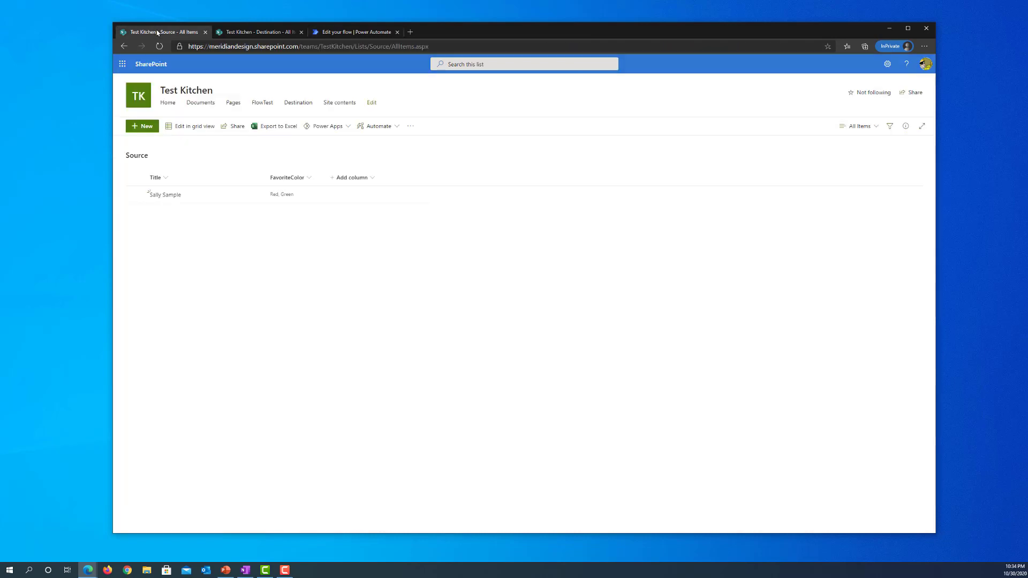
click(142, 127)
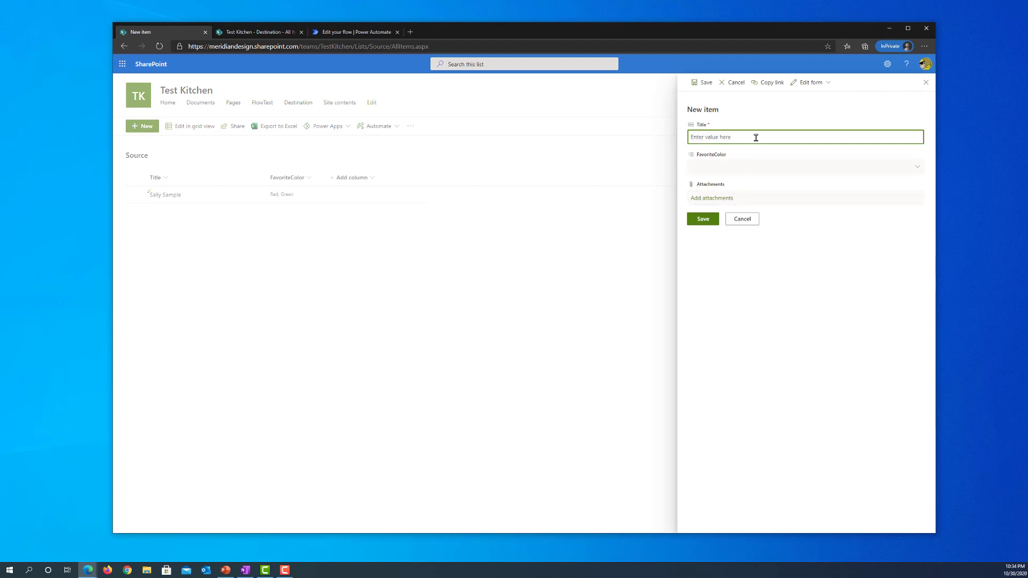
text(Frak)
text(ky Fake)
click(919, 167)
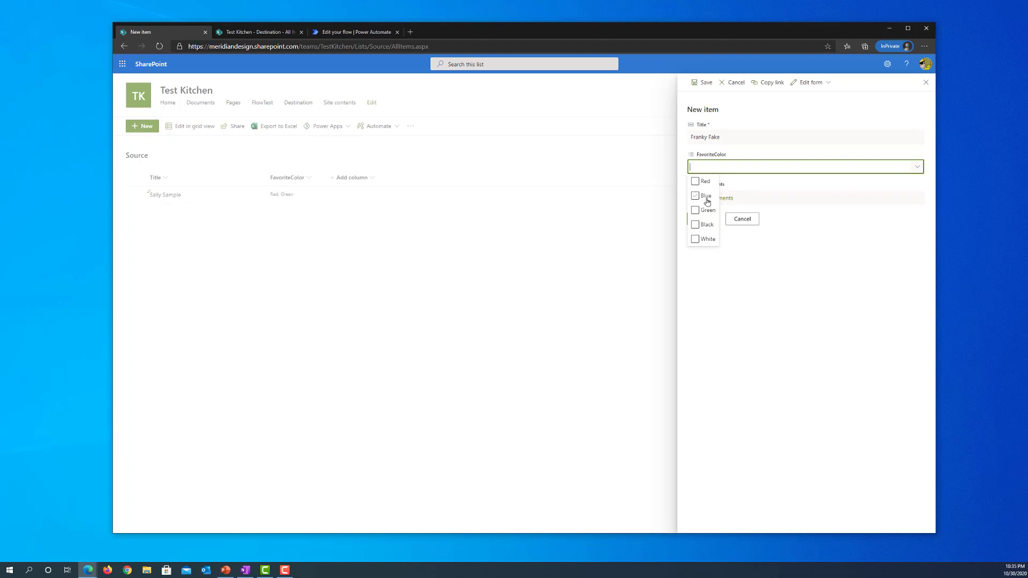
click(698, 210)
click(697, 210)
click(695, 239)
click(726, 249)
click(703, 219)
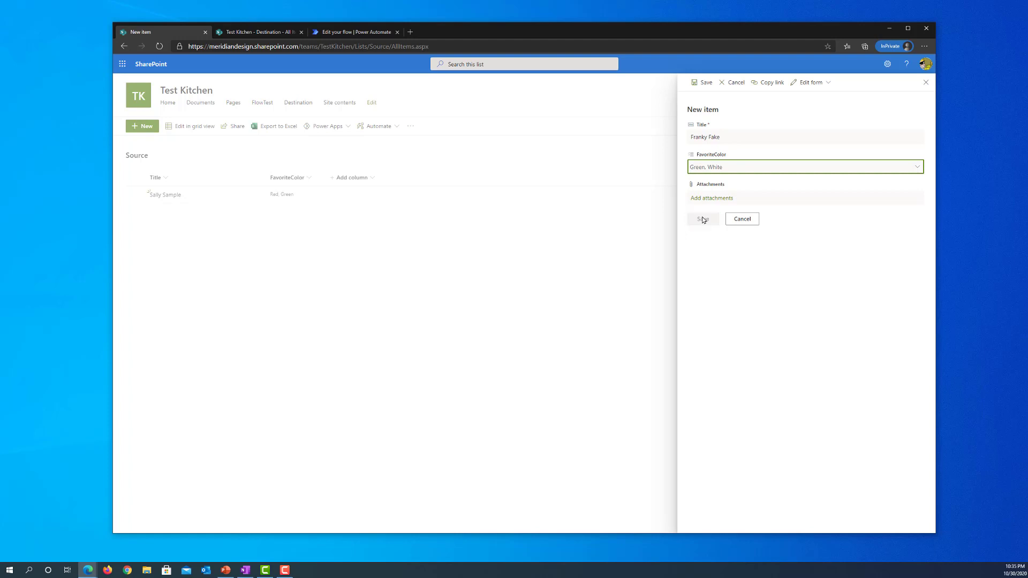
click(275, 33)
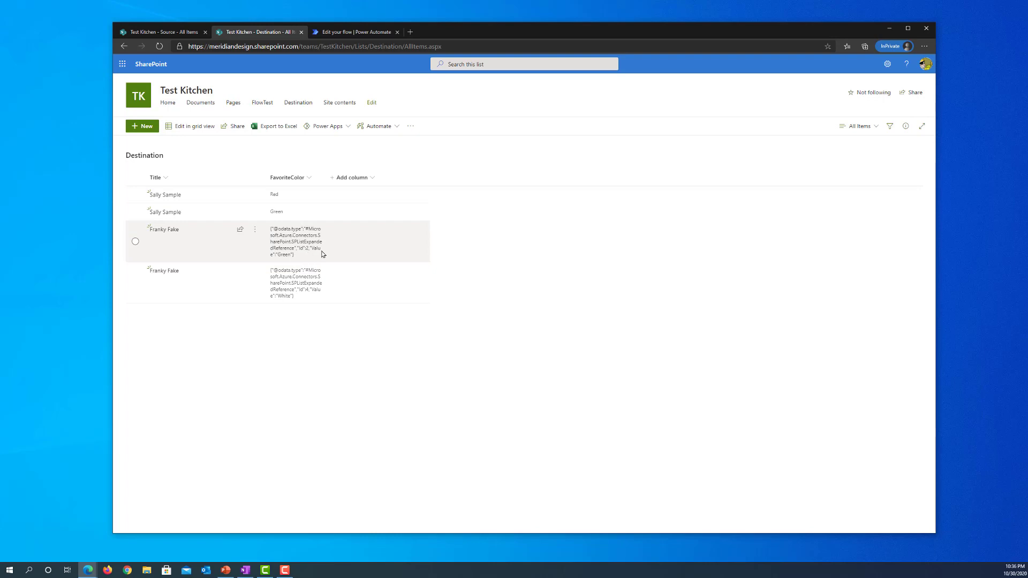
Step: In the flow, insert an Initialize variable action between the trigger and the Apply to each loop
click(357, 32)
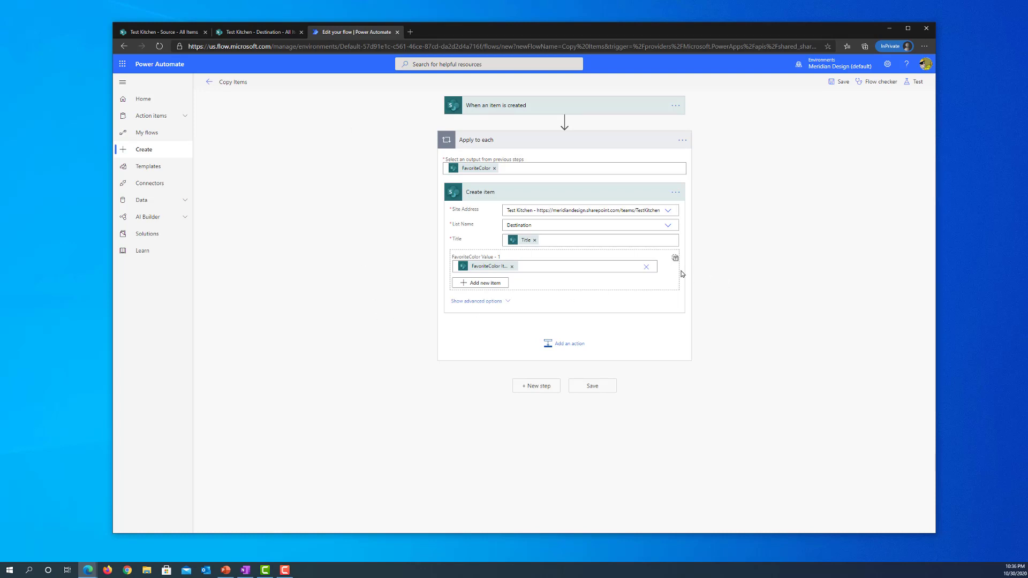
key(alt+Tab)
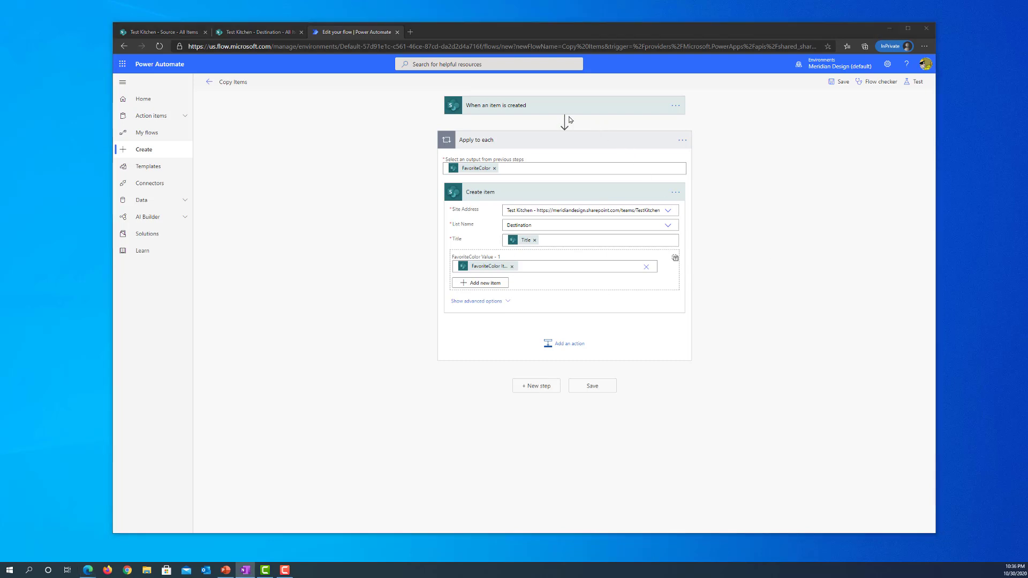
mouse_move(567, 122)
click(564, 121)
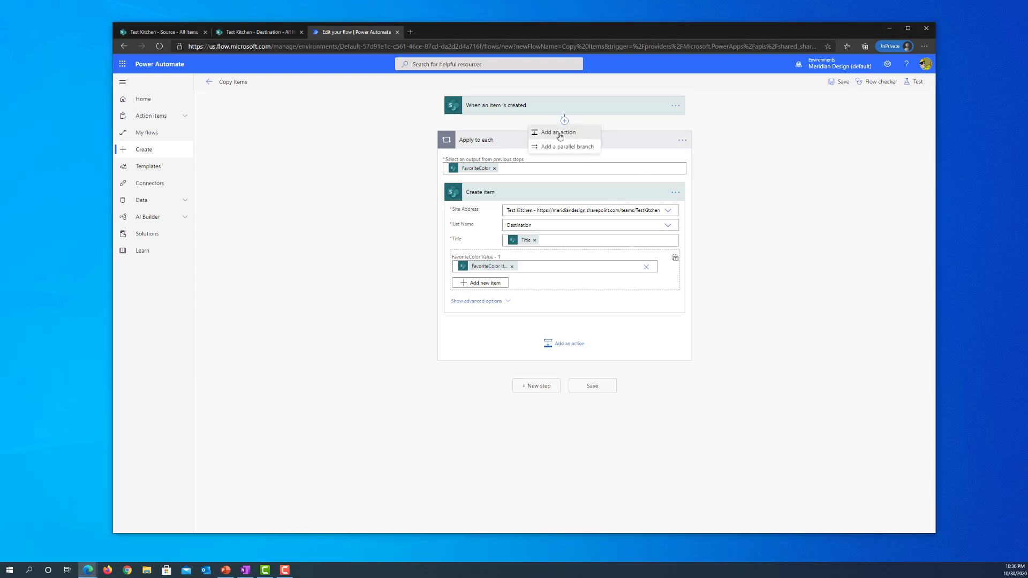
click(558, 133)
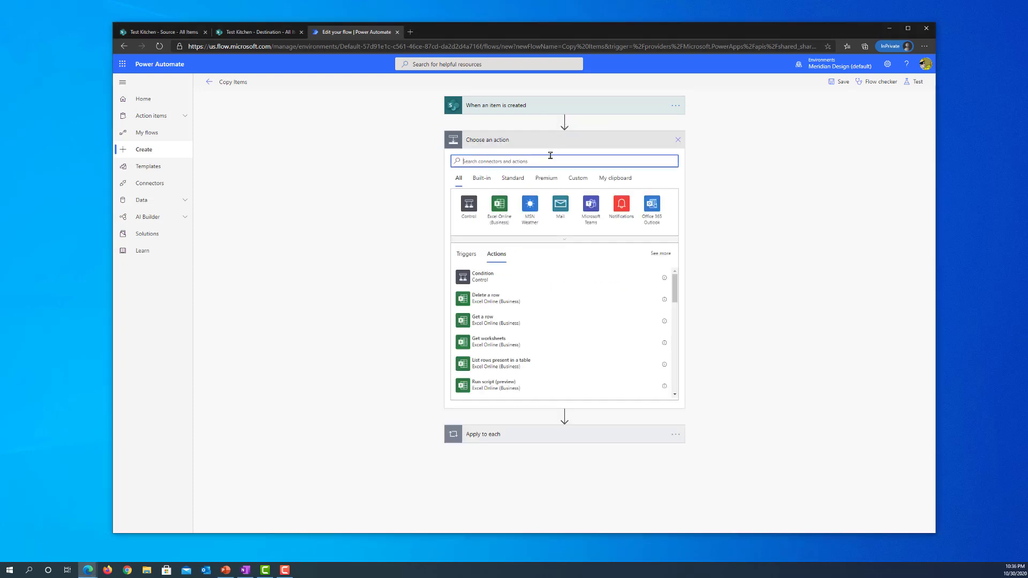
text(lnitia)
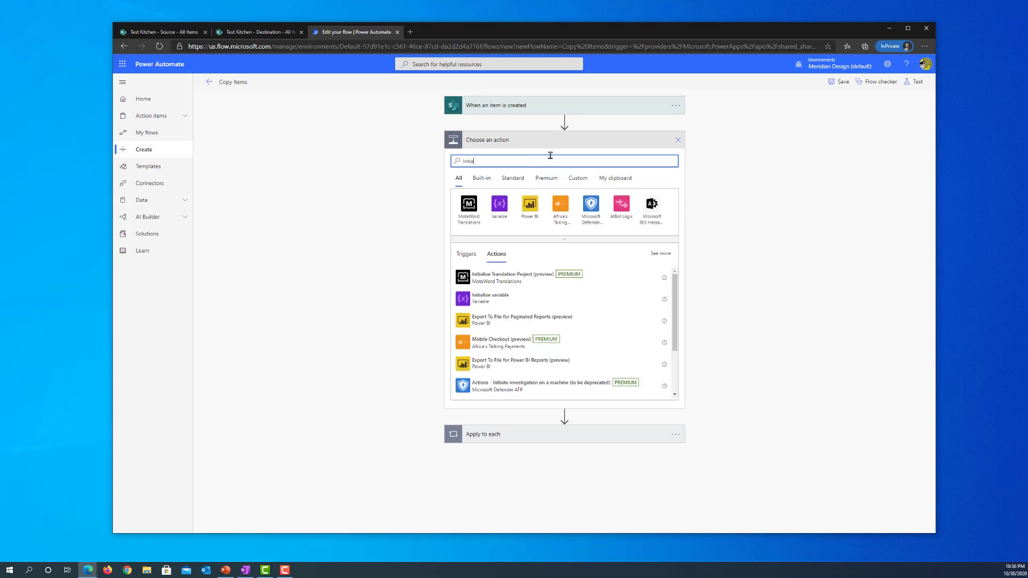
click(496, 299)
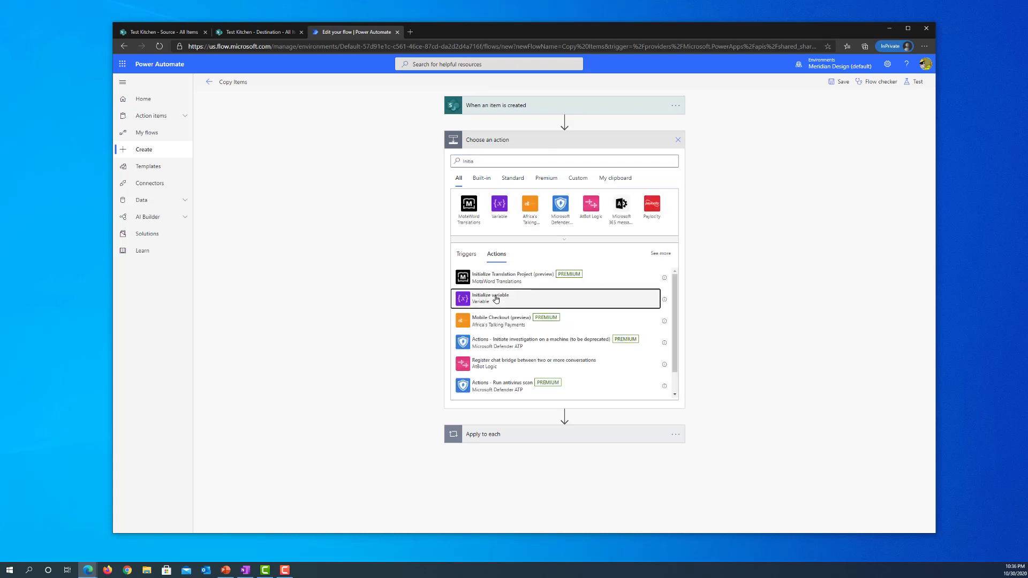
Step: Name the initialized variable varFavoriteColors and set its type to Array
click(538, 157)
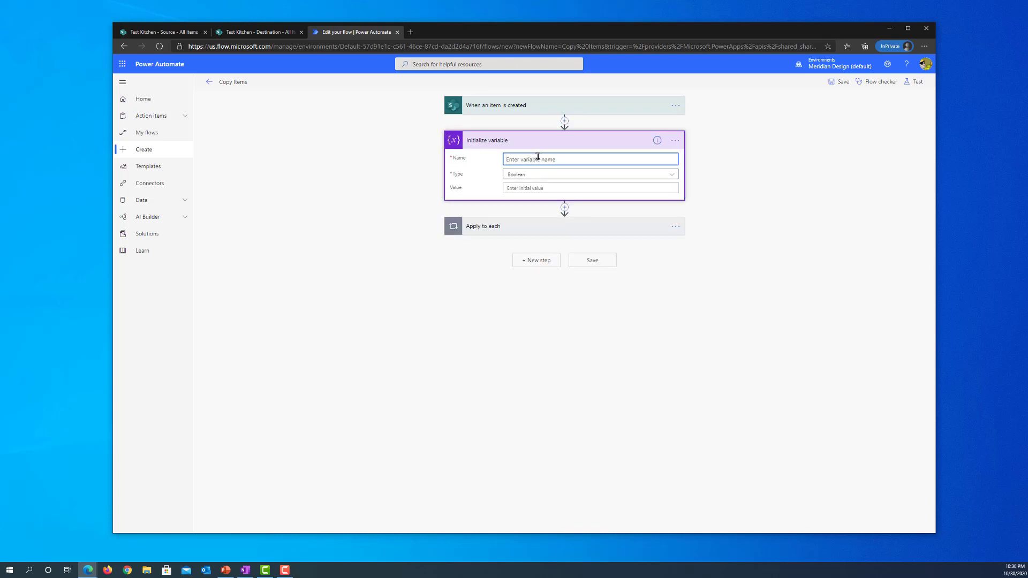
text(varFavoriteColors)
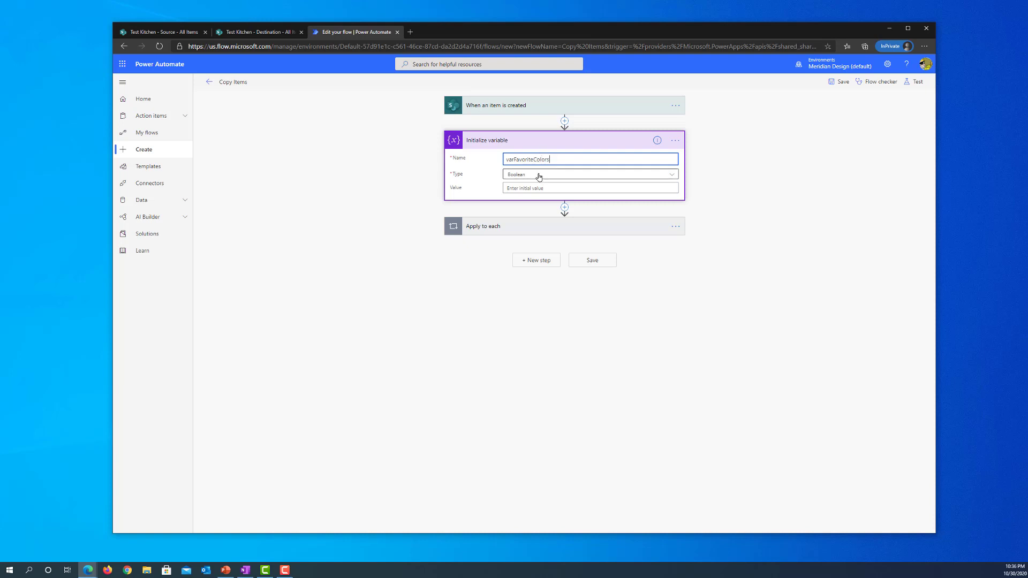
click(538, 176)
click(536, 259)
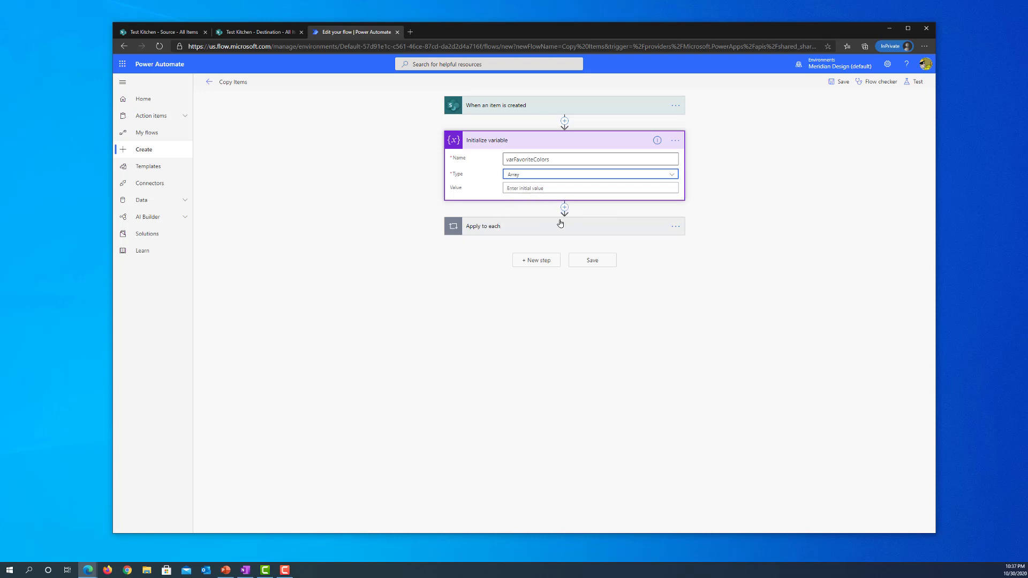
Step: Delete the Create item action from inside the Apply to each loop
click(559, 226)
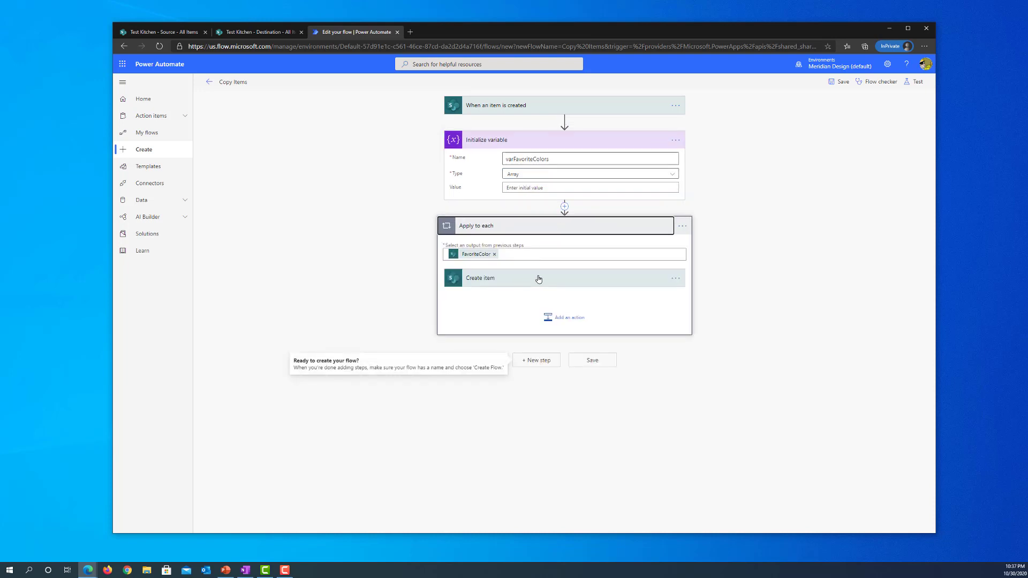
click(675, 278)
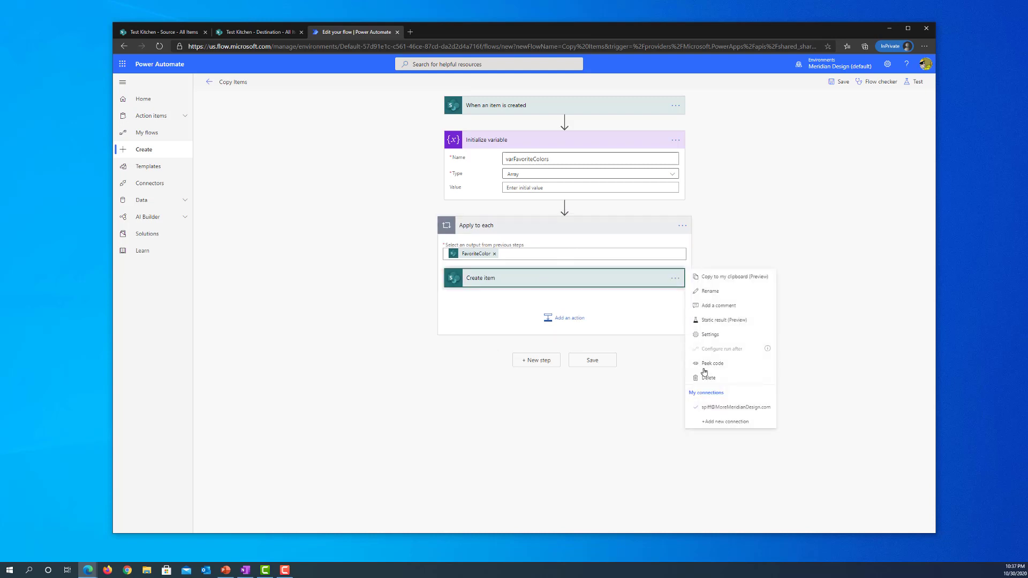
click(705, 379)
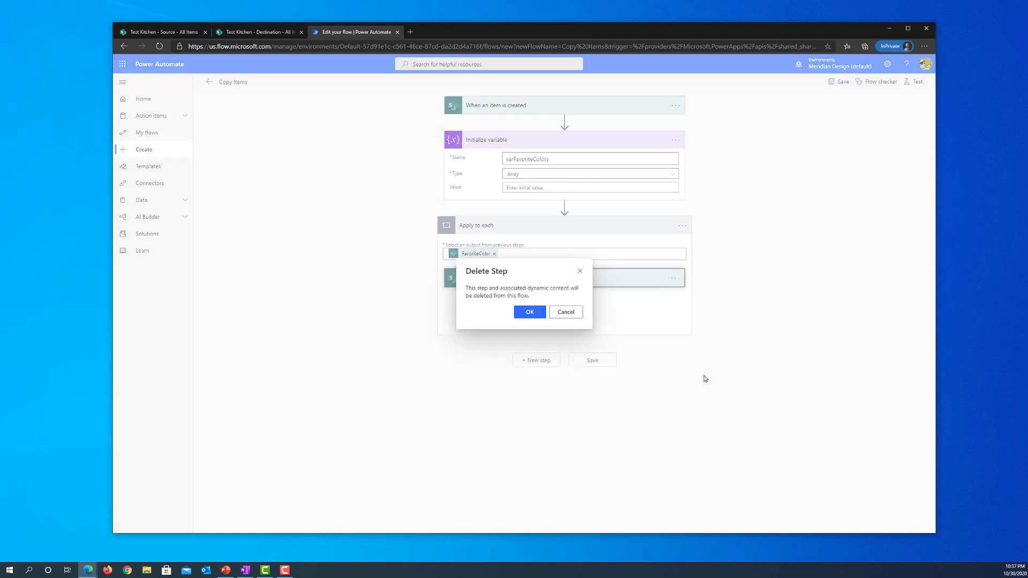
click(529, 314)
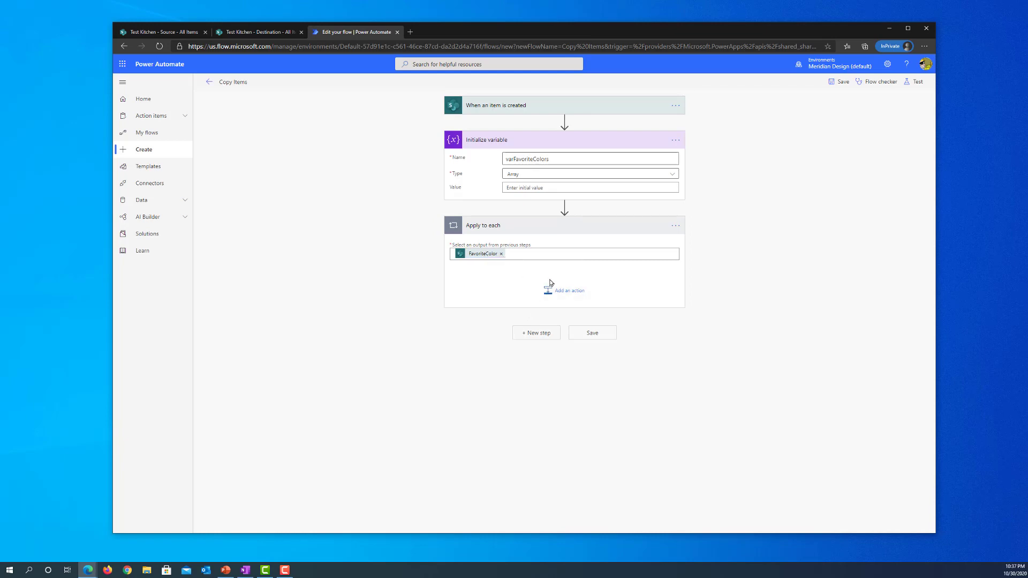
Step: Add an Append to array variable action inside the Apply to each loop, using varFavoriteColors as its variable
click(559, 295)
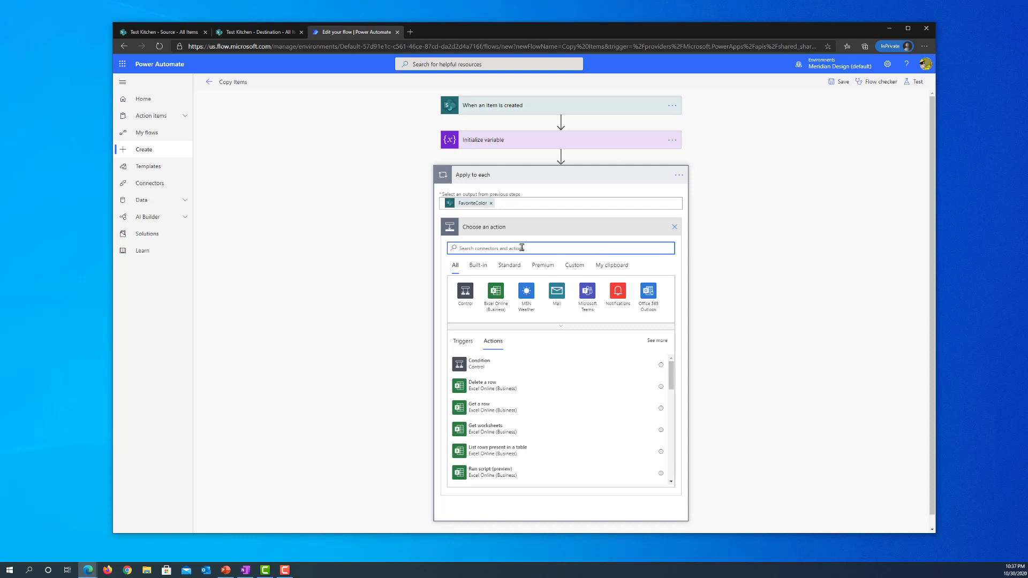
text(Appen)
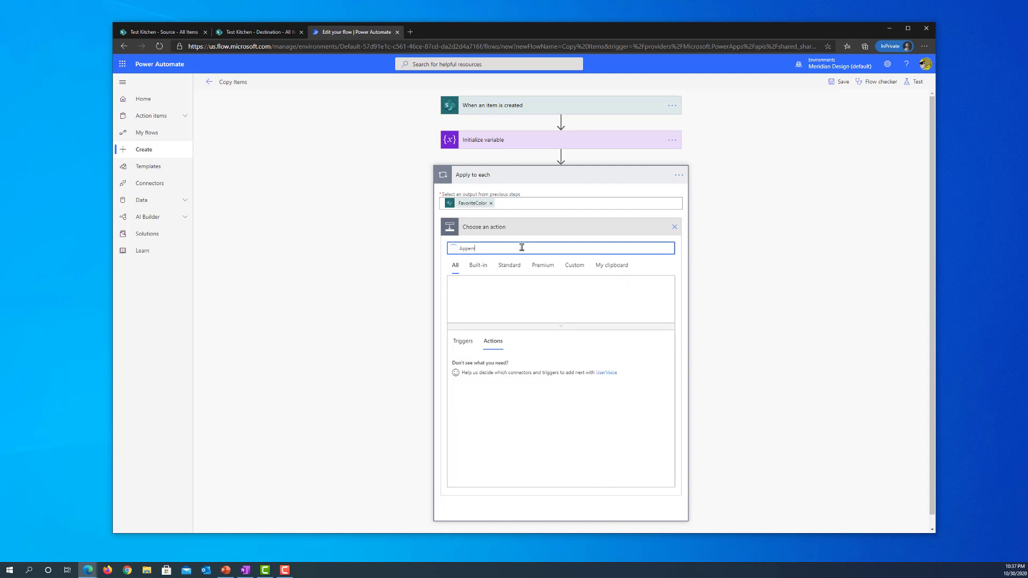
text(d)
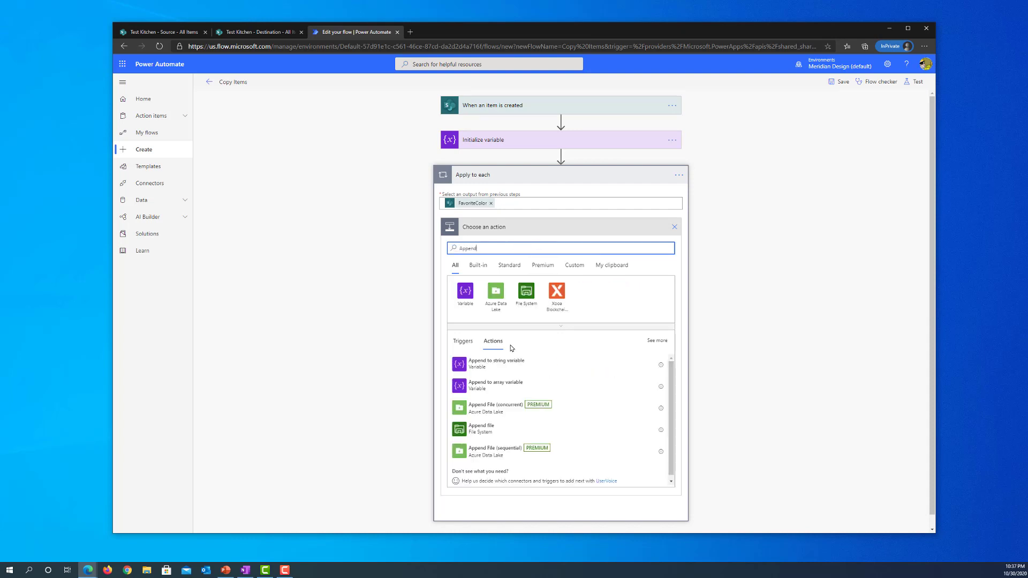
click(495, 385)
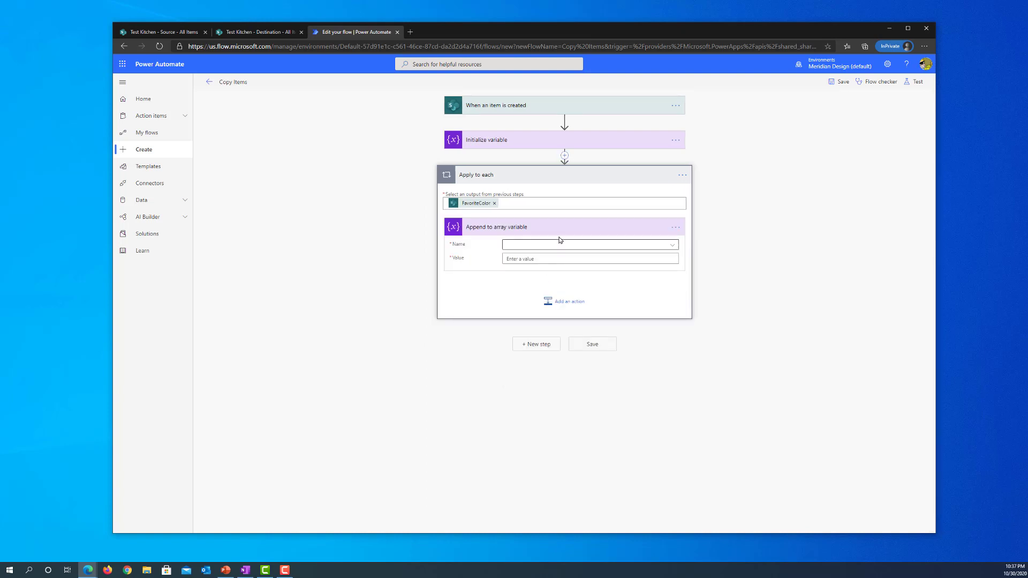
click(674, 247)
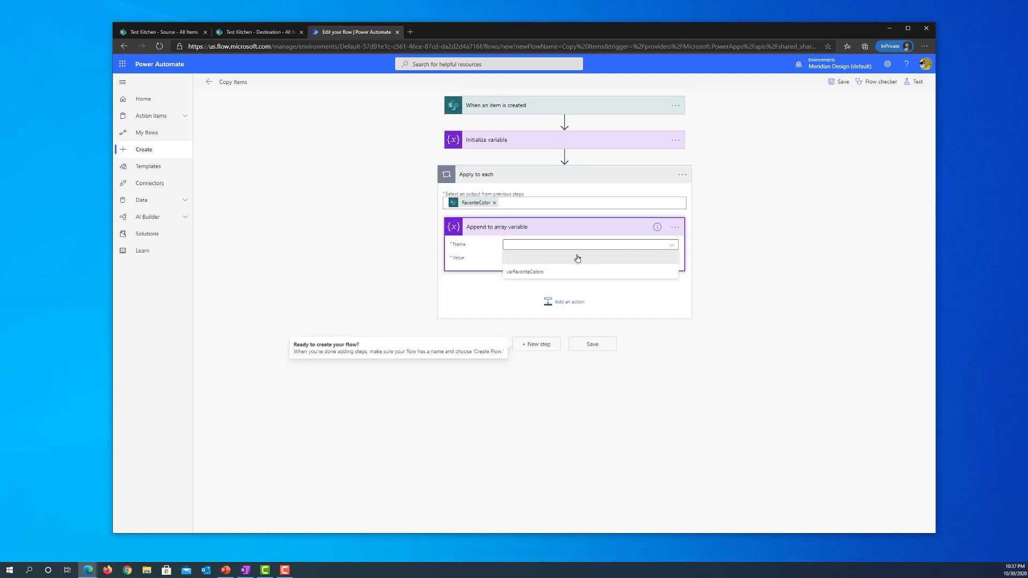
click(560, 271)
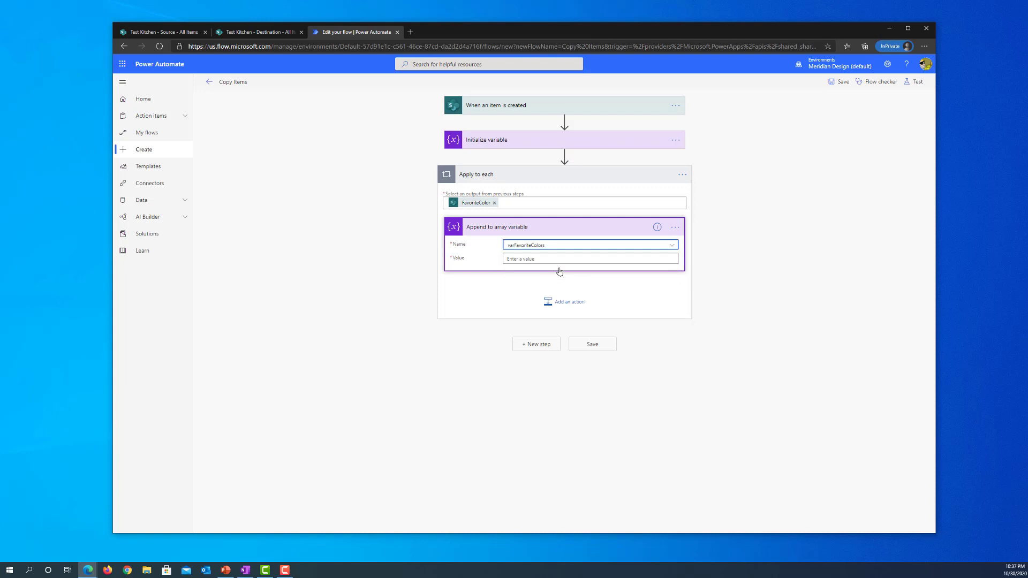
Step: Enter a JSON object as the append action's value, with a "Value" key followed by a colon and an opening quotation mark
click(538, 259)
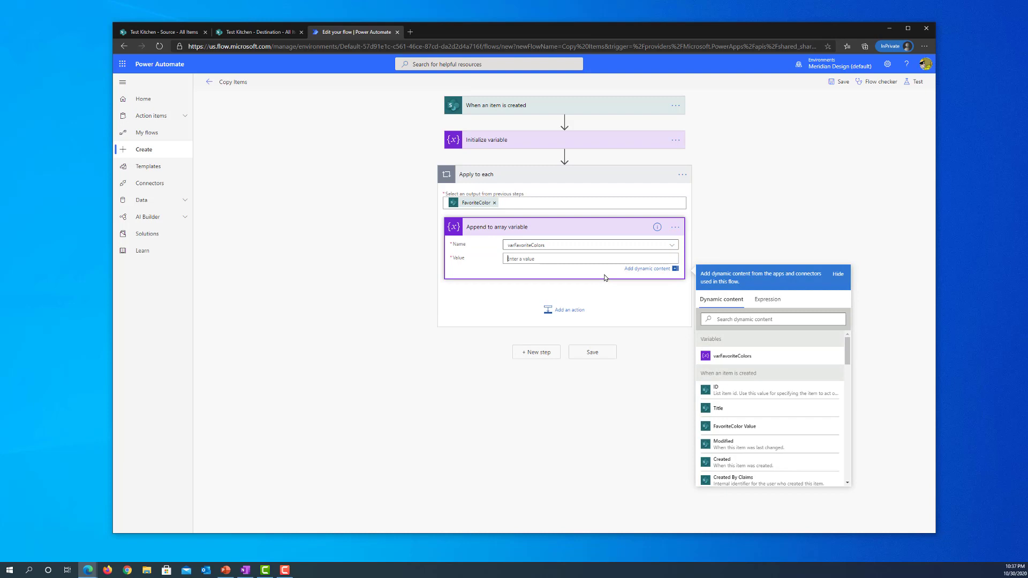
text({)
key(Return)
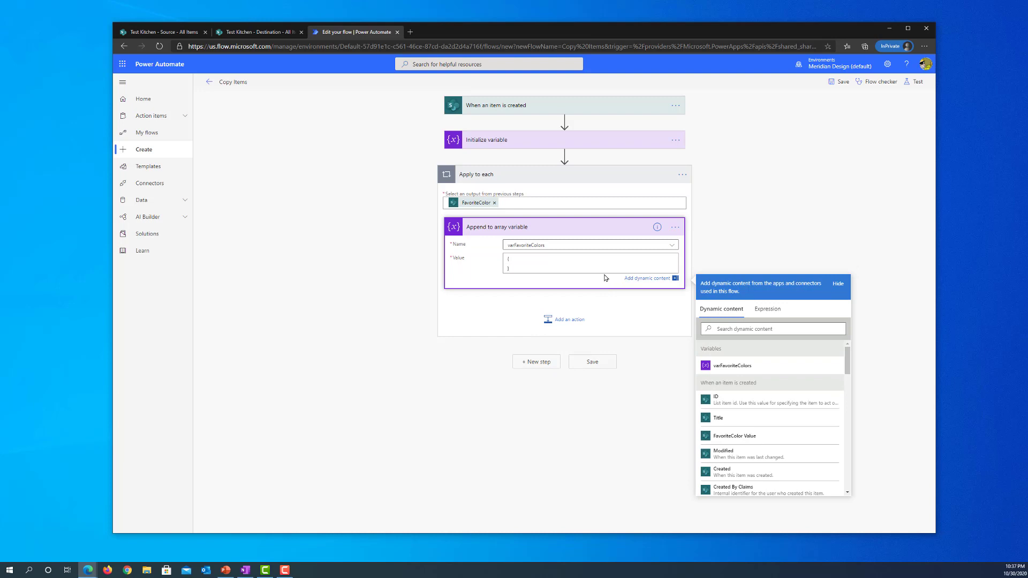
key(Return)
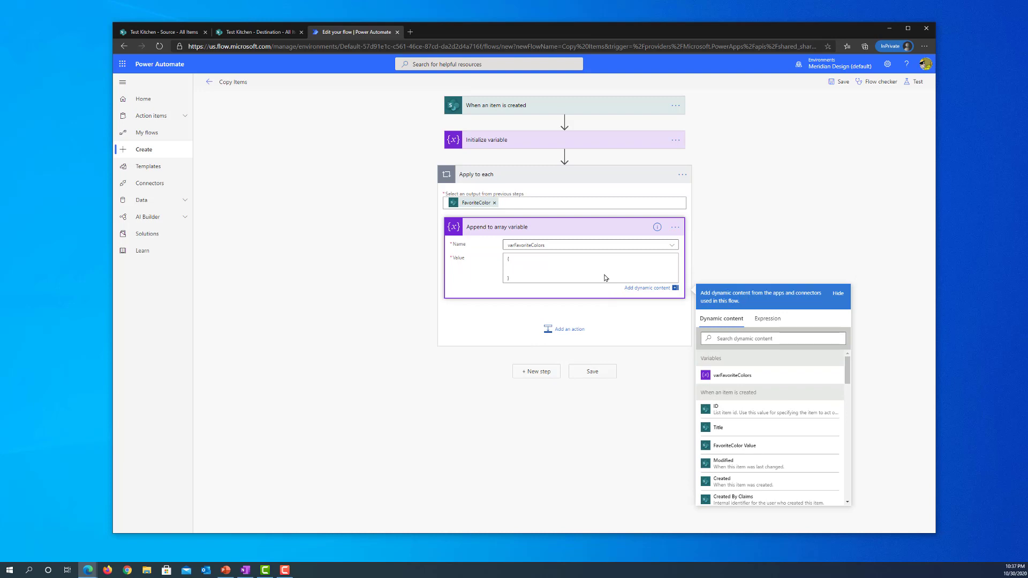
text("Value":")
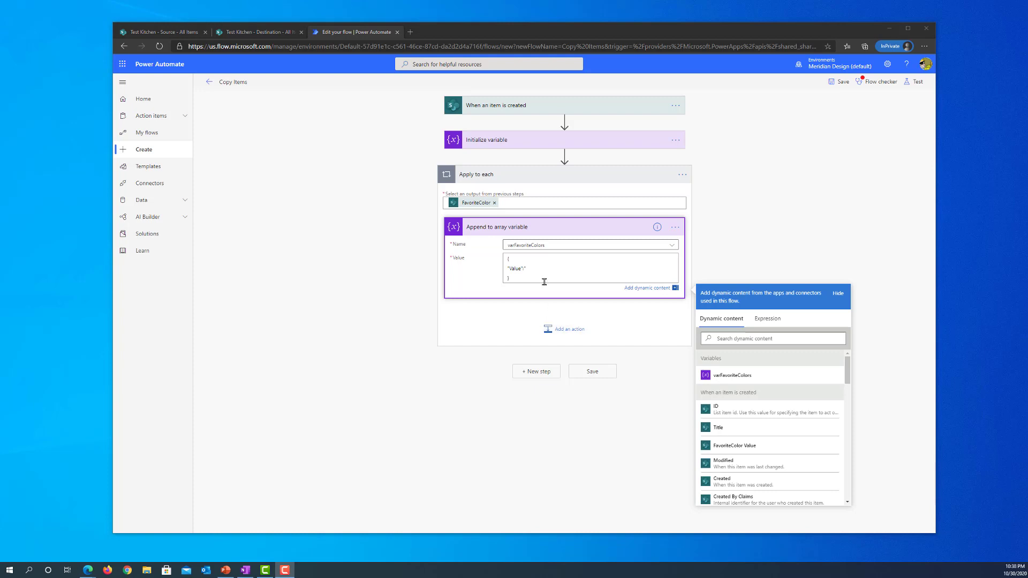
Step: Insert the FavoriteColor Value dynamic content after the "Value" key in the append action's JSON
click(540, 271)
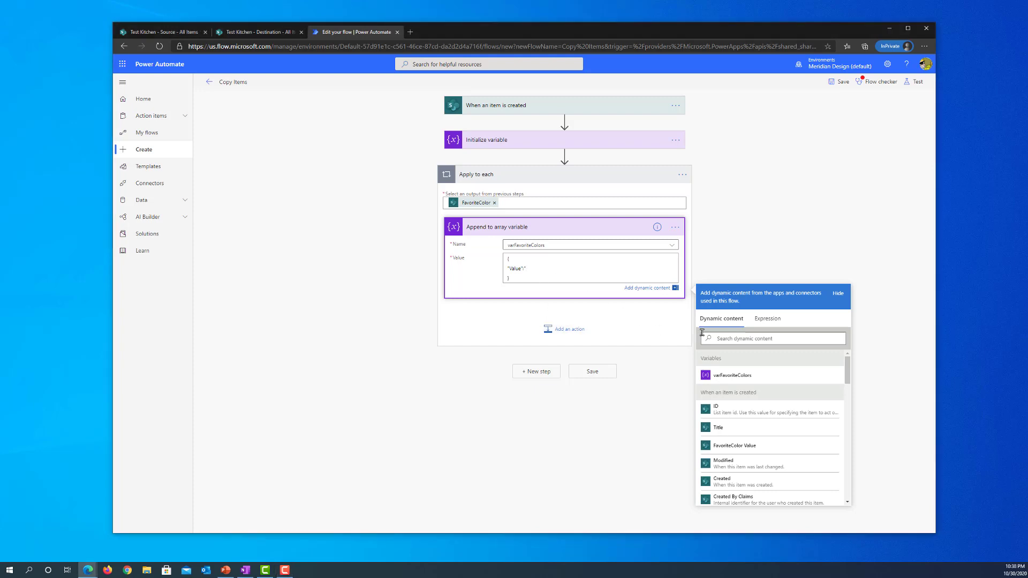
click(735, 342)
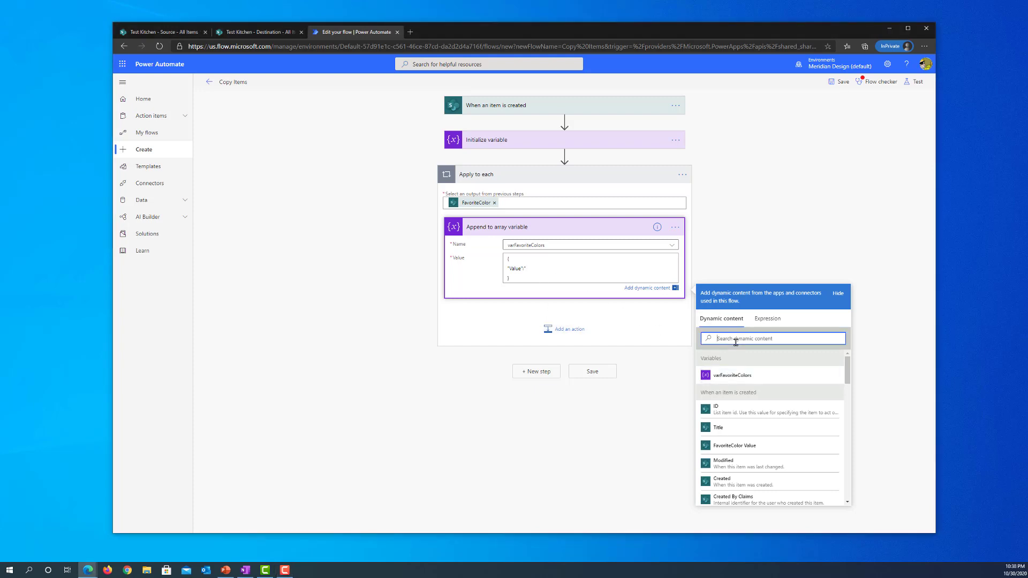
text(Color)
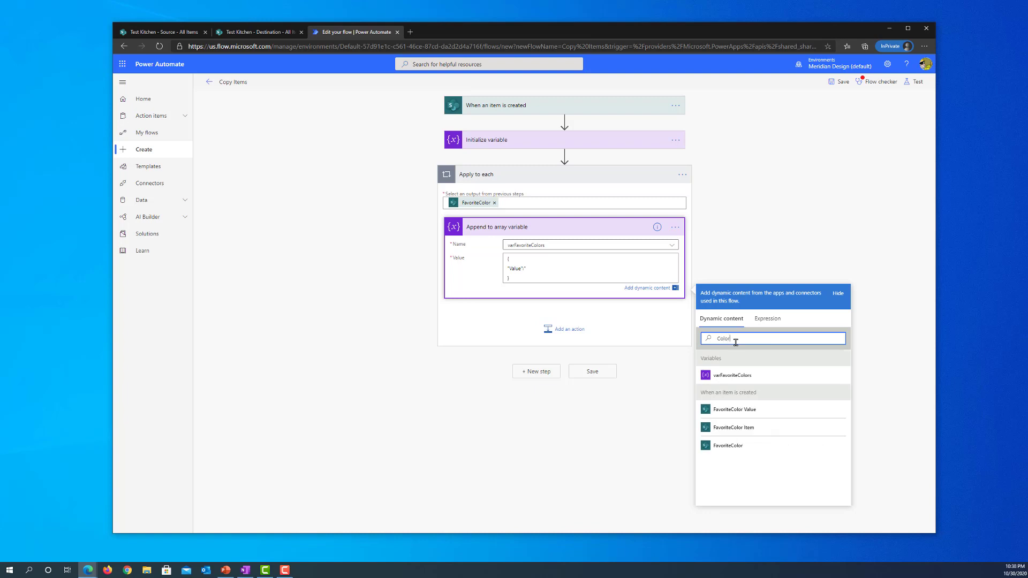
click(768, 415)
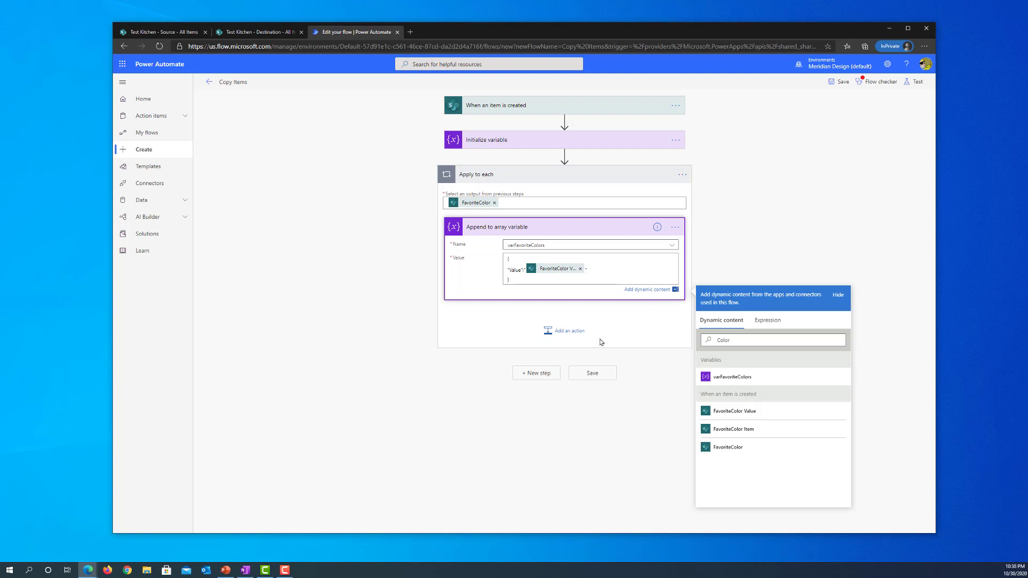
Step: Add a SharePoint Create item action after the Apply to each loop
click(534, 374)
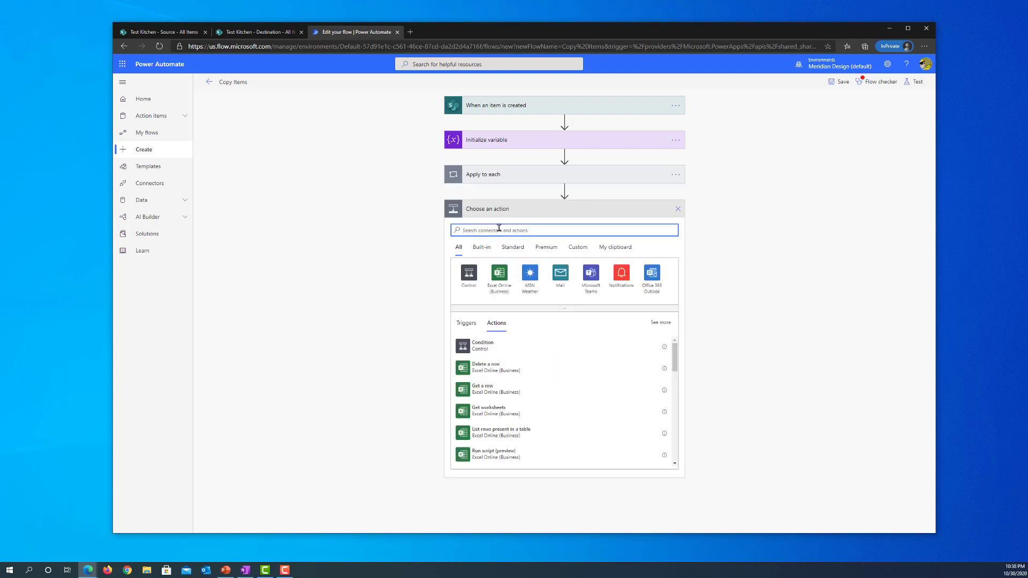
text(Cre)
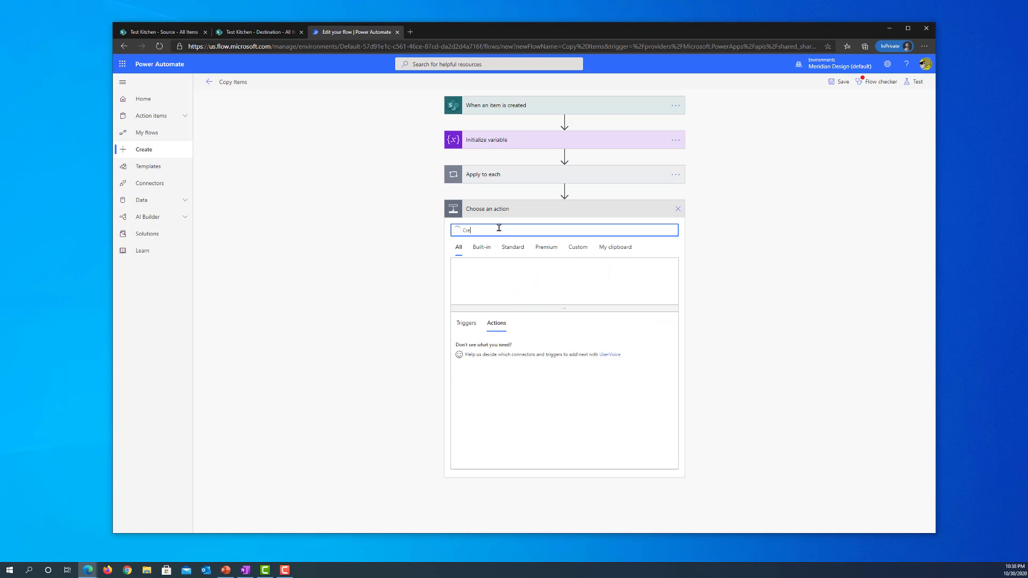
text(ate item)
click(491, 347)
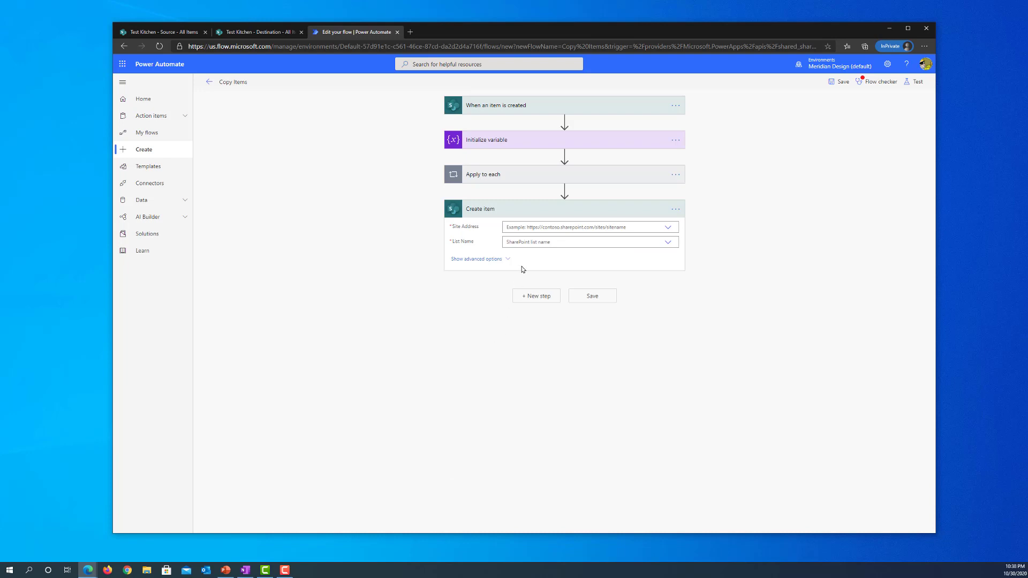
Step: Target the Create item action at the Test Kitchen site's Destination list and map its Title to the trigger's Title
click(579, 226)
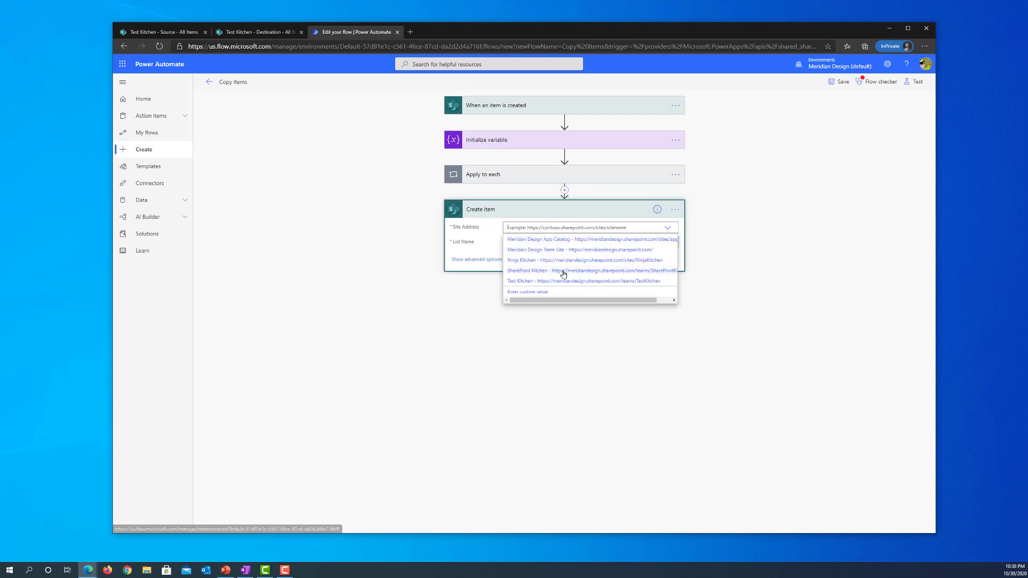
click(561, 280)
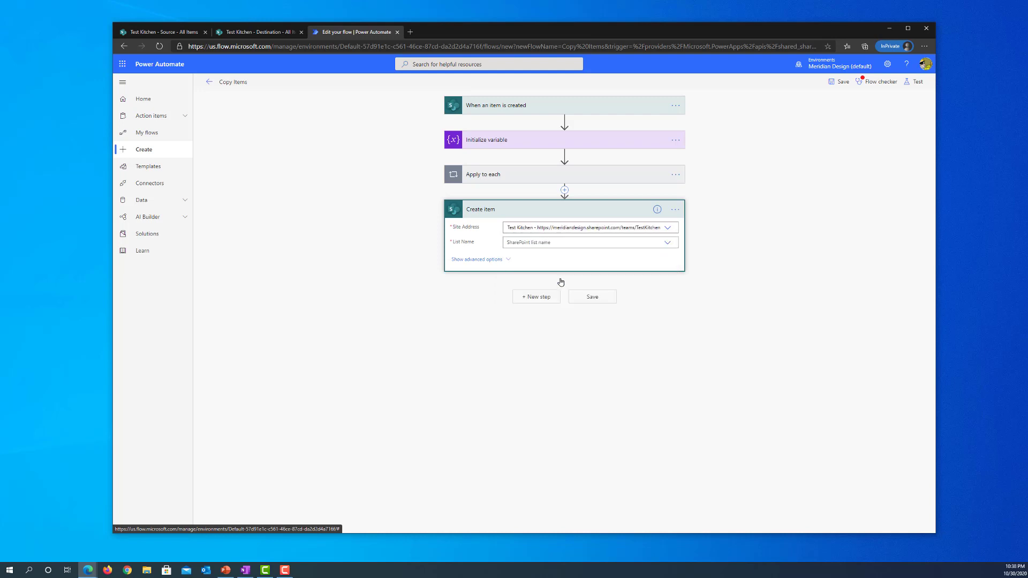
click(575, 245)
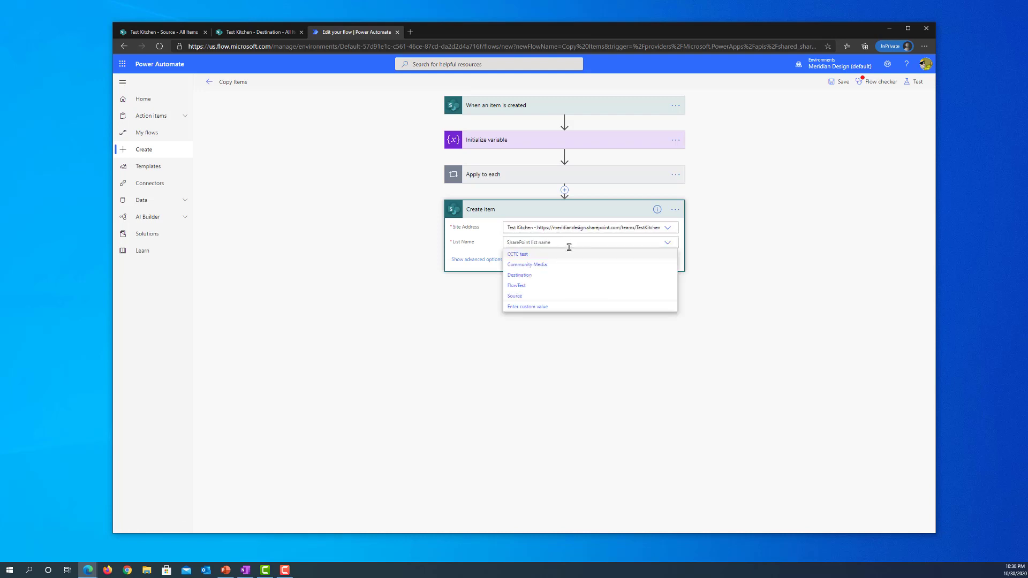
click(553, 276)
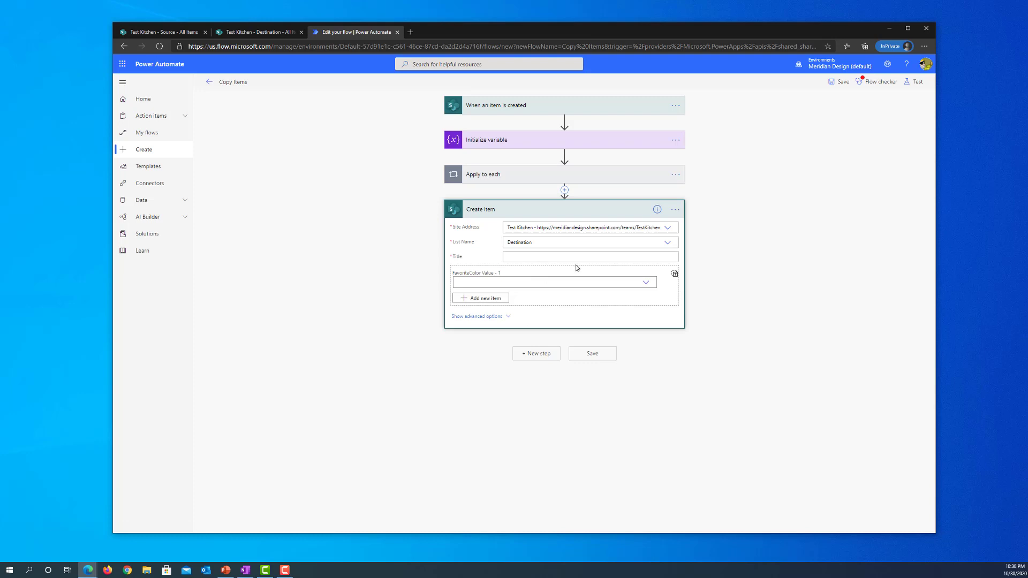
click(574, 256)
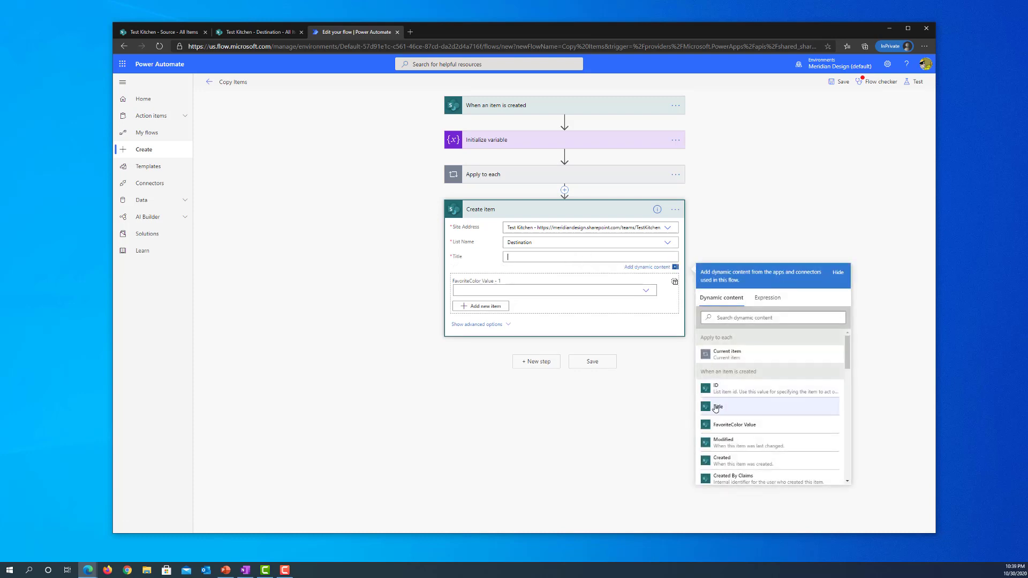
click(720, 407)
Step: Switch the Create item action's FavoriteColor field to accept an entire array and fill it with varFavoriteColors
click(558, 293)
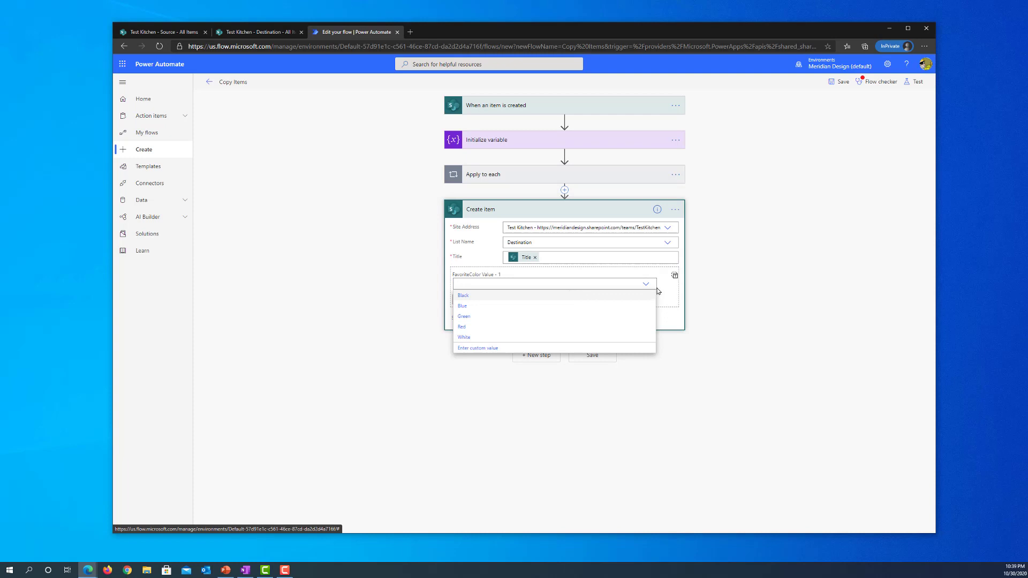
click(559, 348)
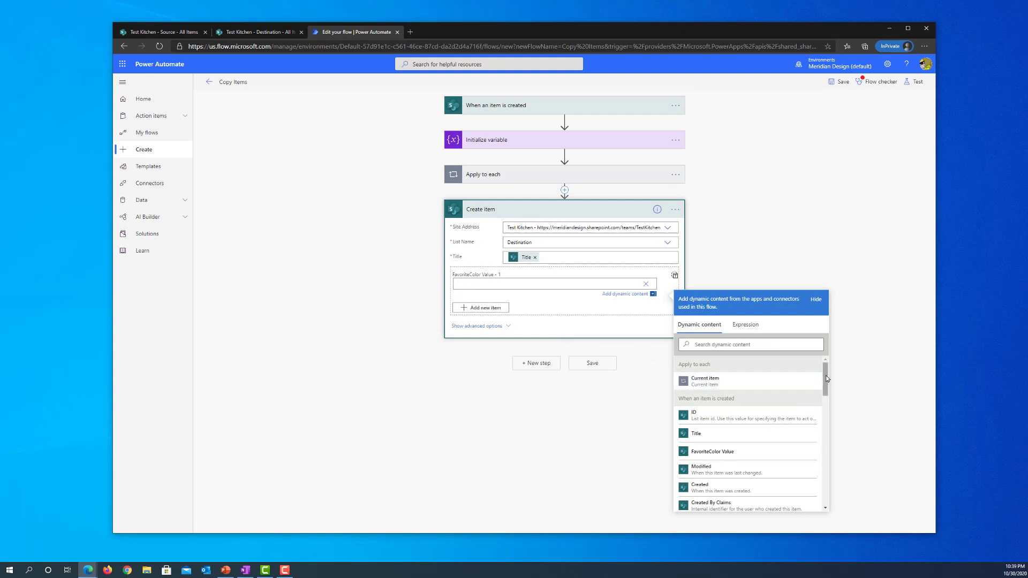
mouse_move(826, 375)
mouse_down()
mouse_move(824, 482)
mouse_move(830, 357)
mouse_up()
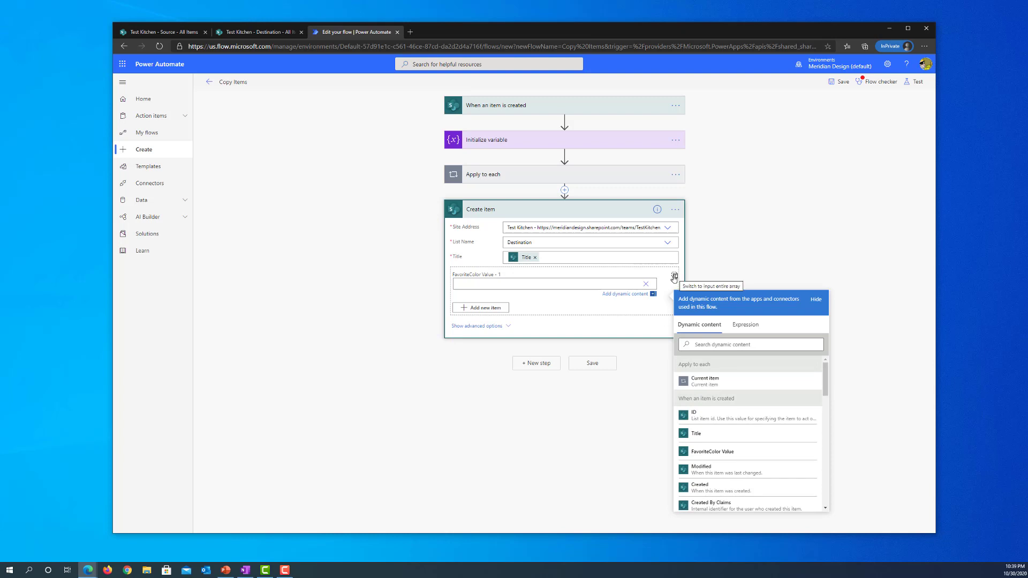
click(674, 276)
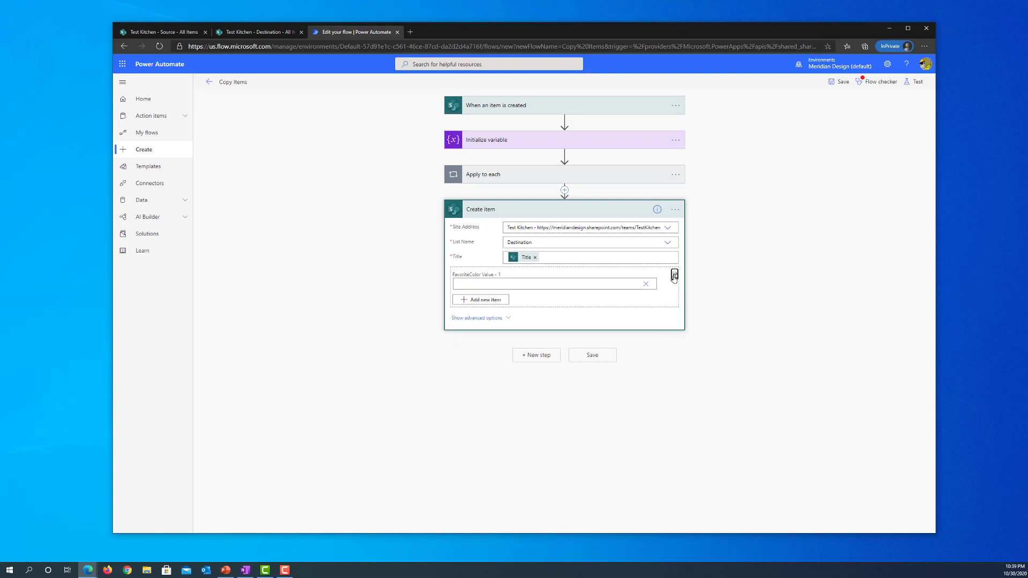
click(591, 275)
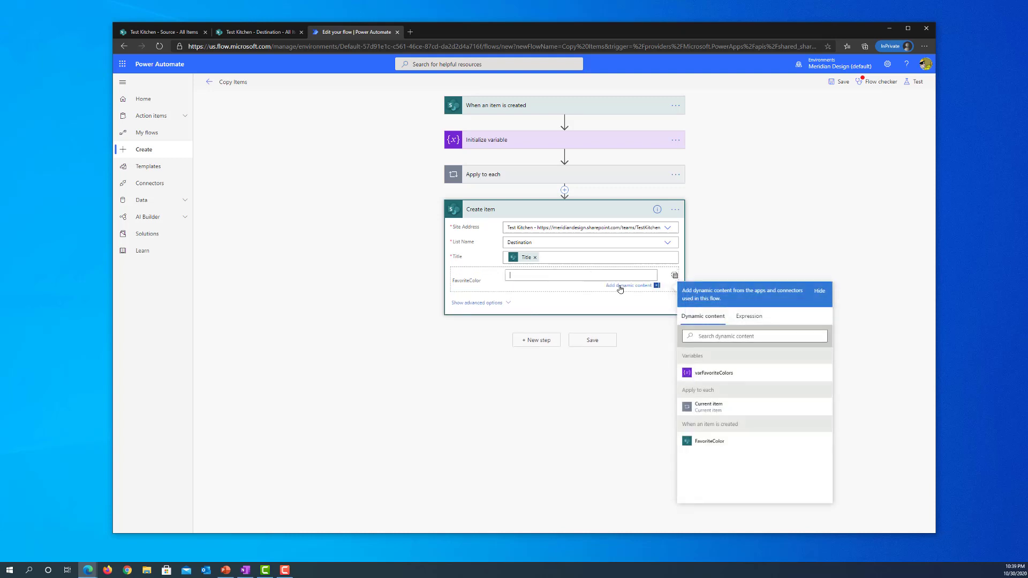
click(710, 375)
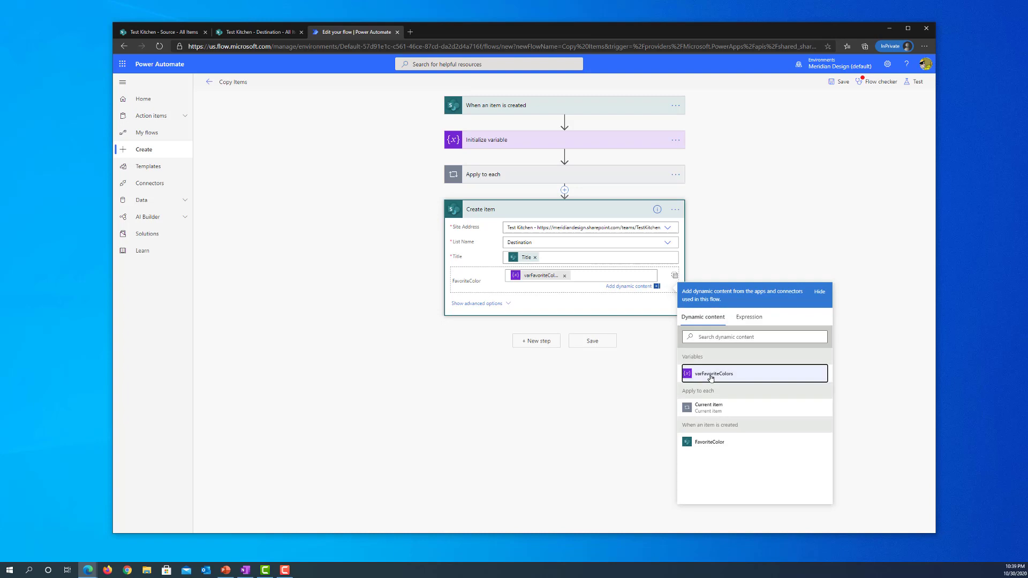
Step: Complete the append action's JSON with a closing quotation mark after FavoriteColor Value and save the flow
click(592, 341)
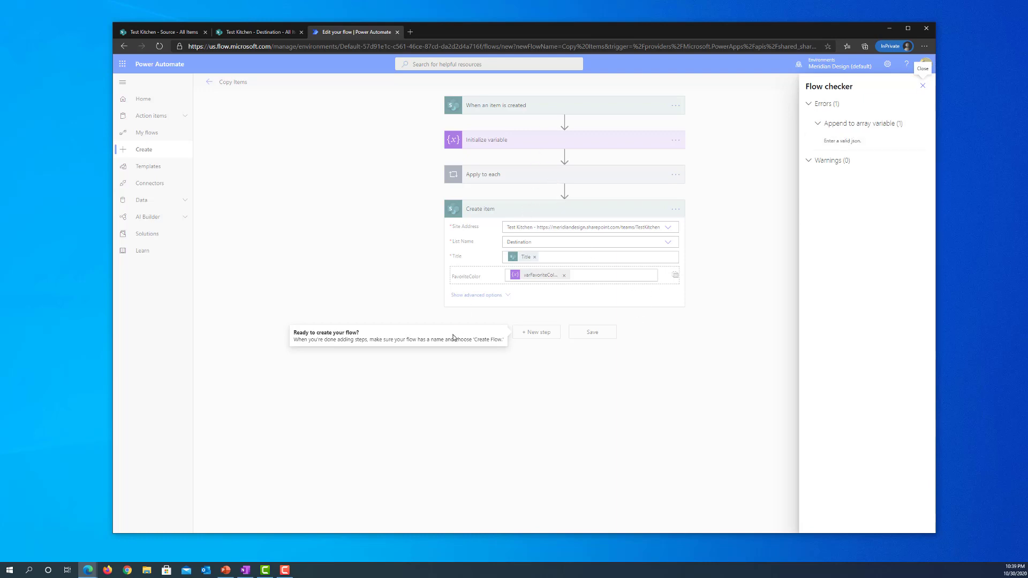
click(484, 396)
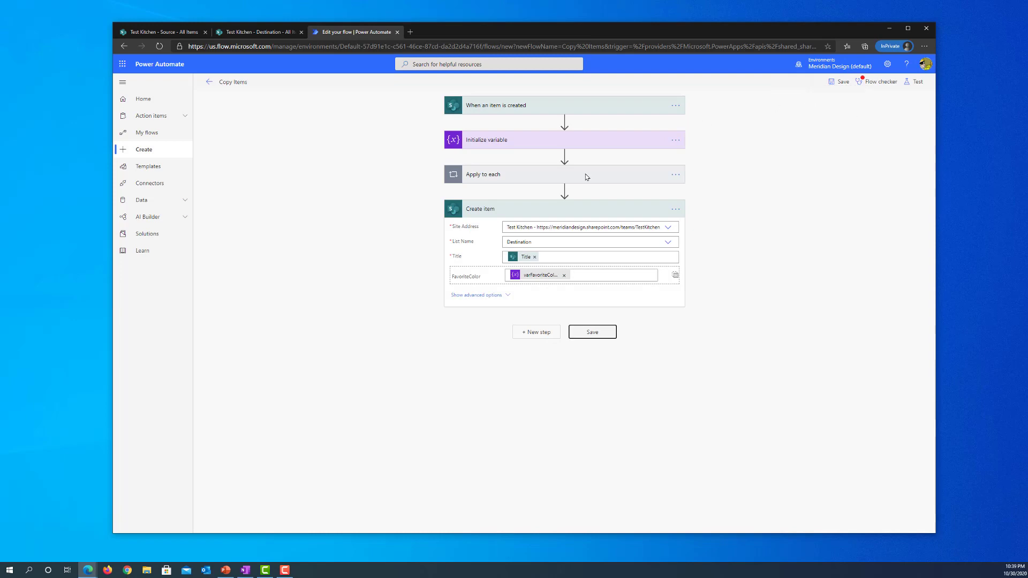
click(496, 176)
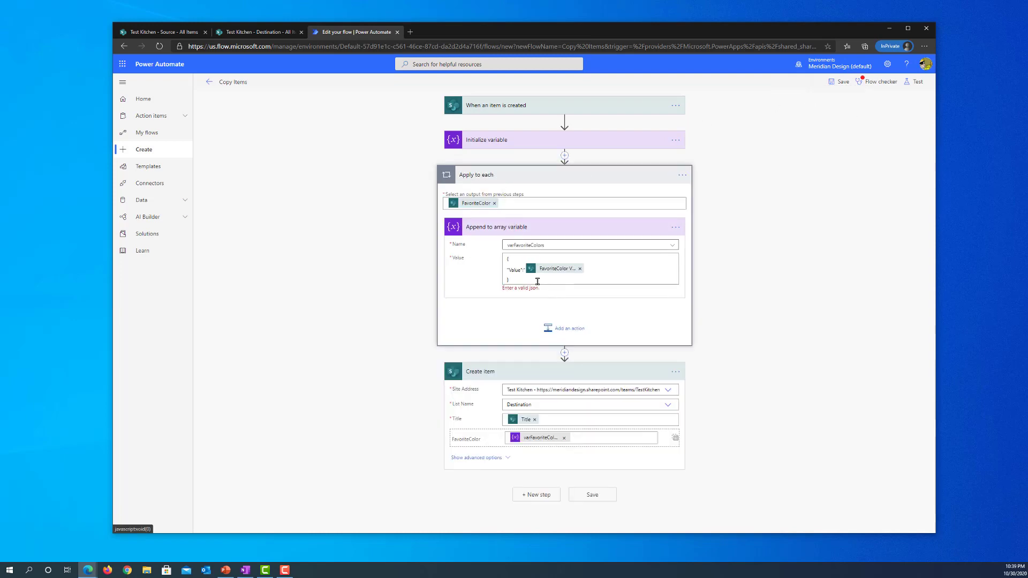
click(536, 279)
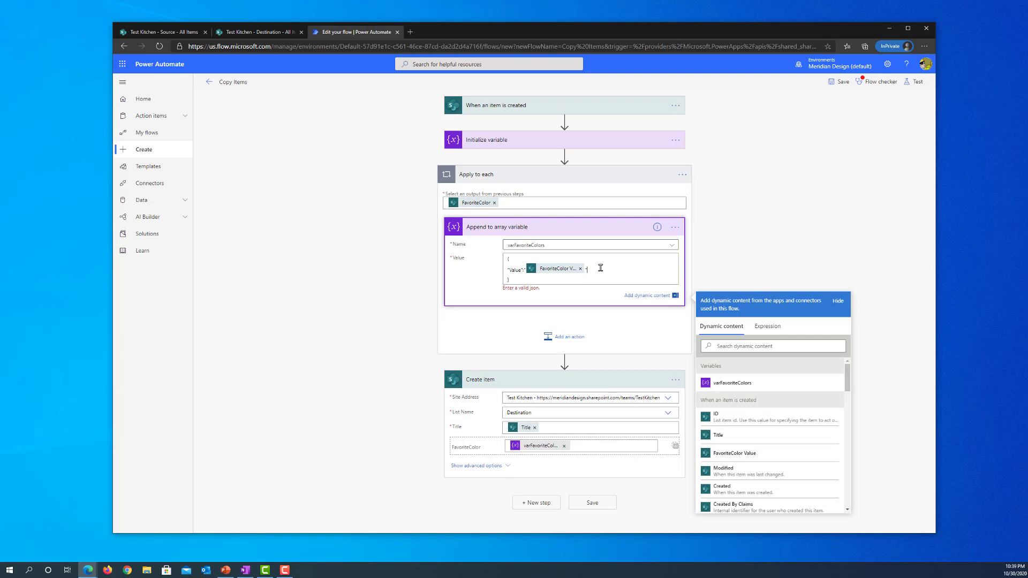
click(580, 501)
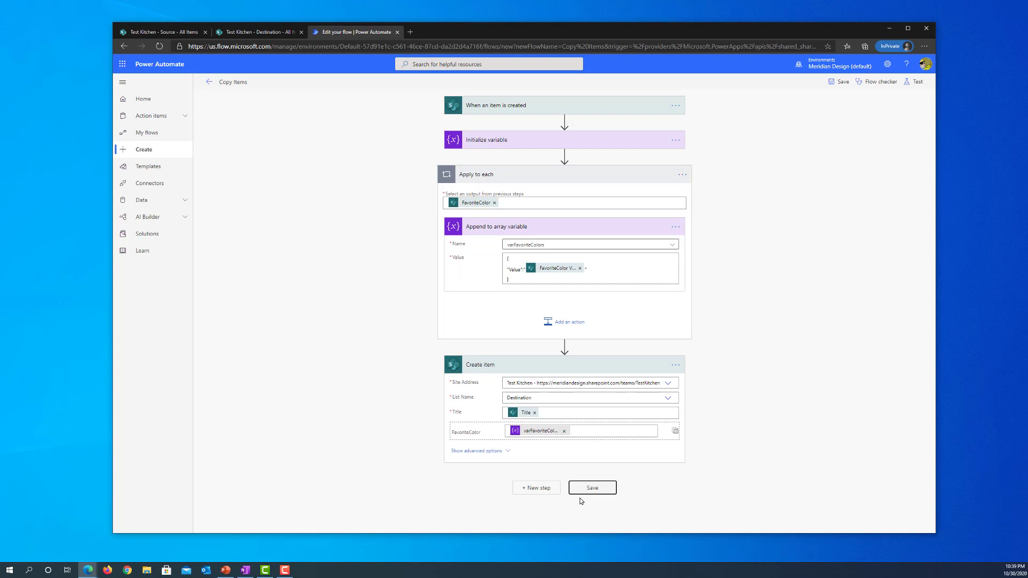
Step: Start a new item in the SharePoint Source list and enter the sample person's full name as its Title
click(160, 32)
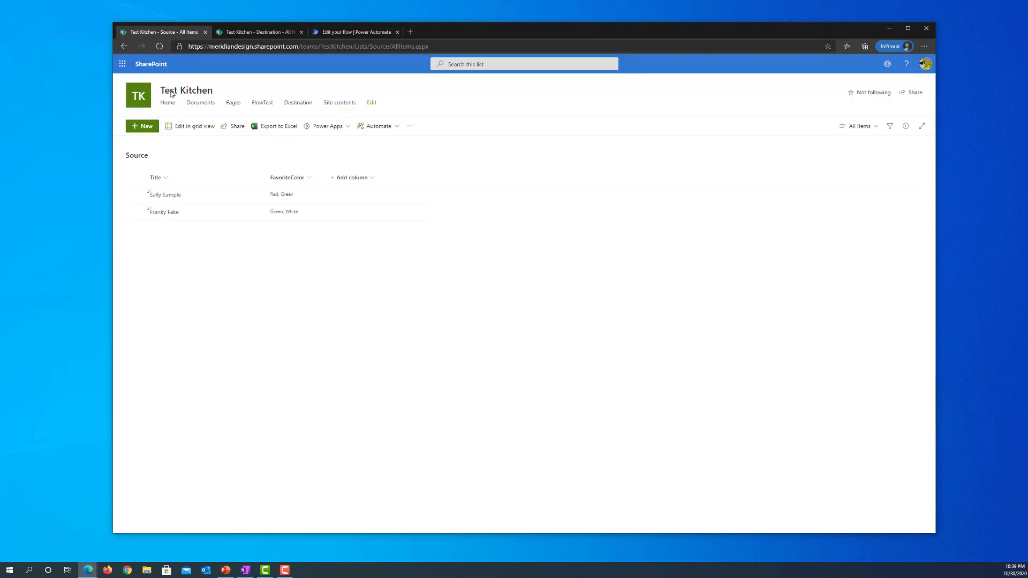
click(143, 128)
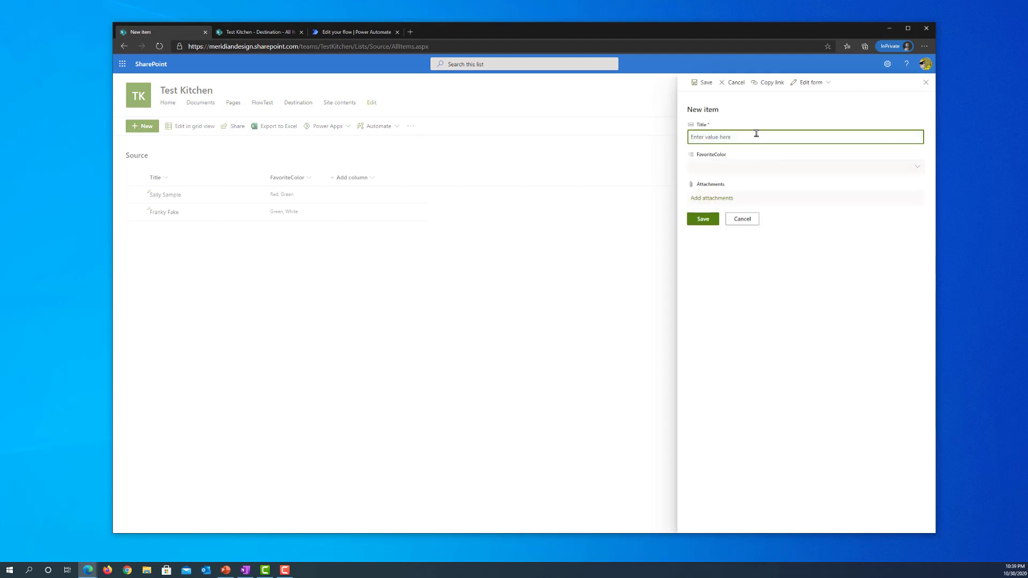
text(E)
key(BackSpace)
key(BackSpace)
key(BackSpace)
text(ic En)
Step: Set the new Source item's FavoriteColor to Black and White and save the item
click(916, 167)
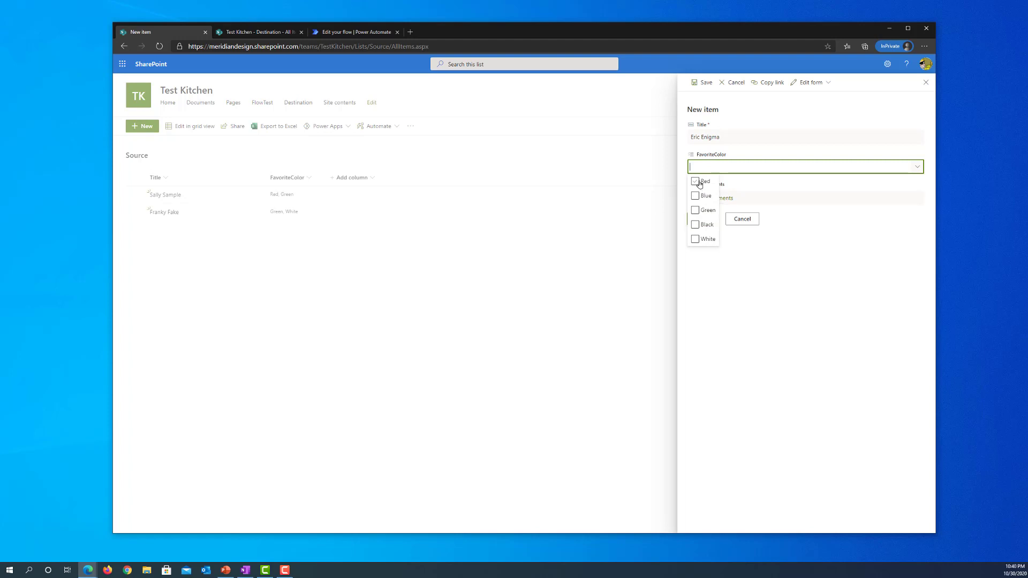
click(694, 227)
click(694, 240)
click(759, 249)
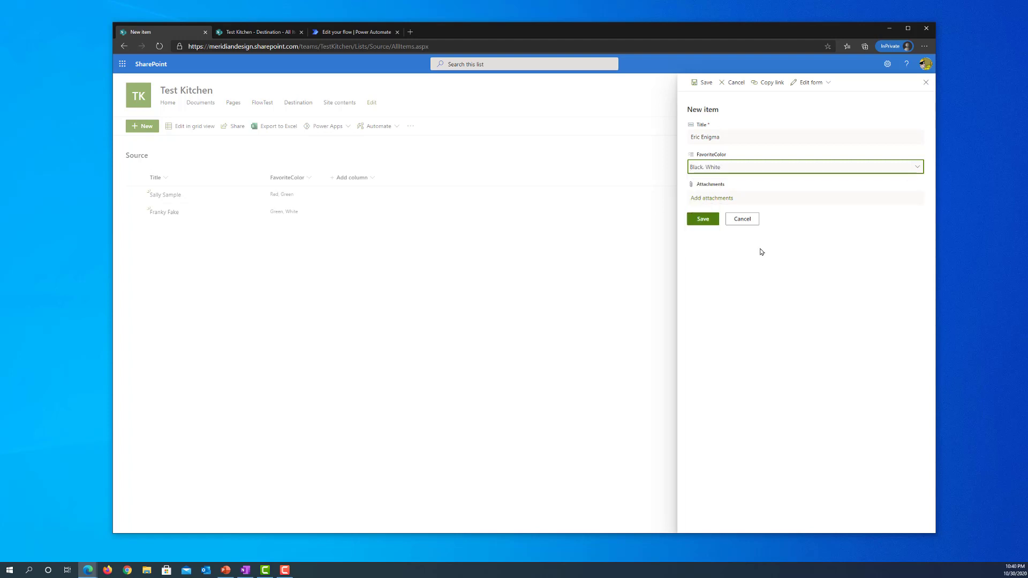
click(707, 223)
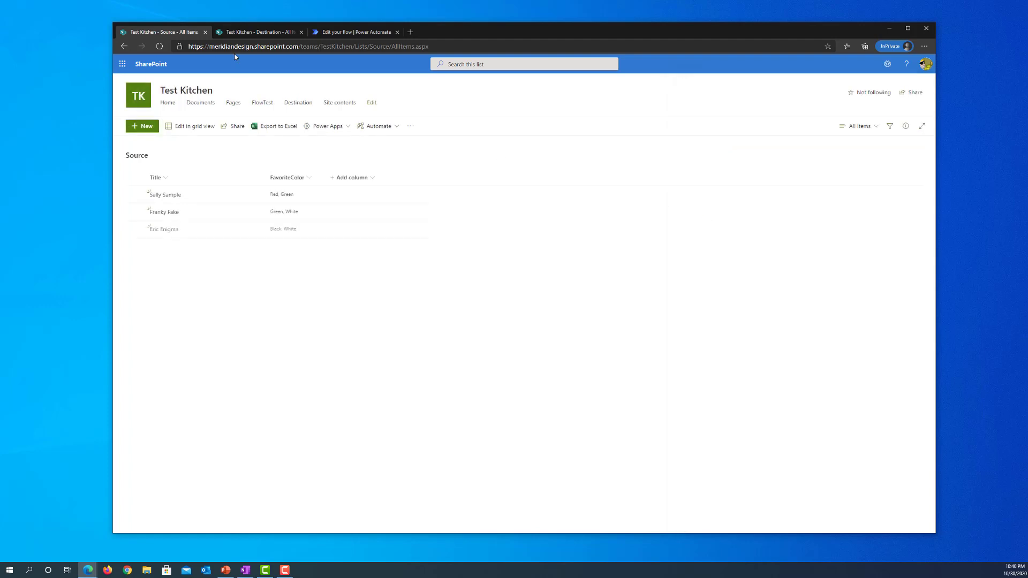
Step: Open the newly copied item in the Destination list for editing and check its FavoriteColor selections
click(250, 33)
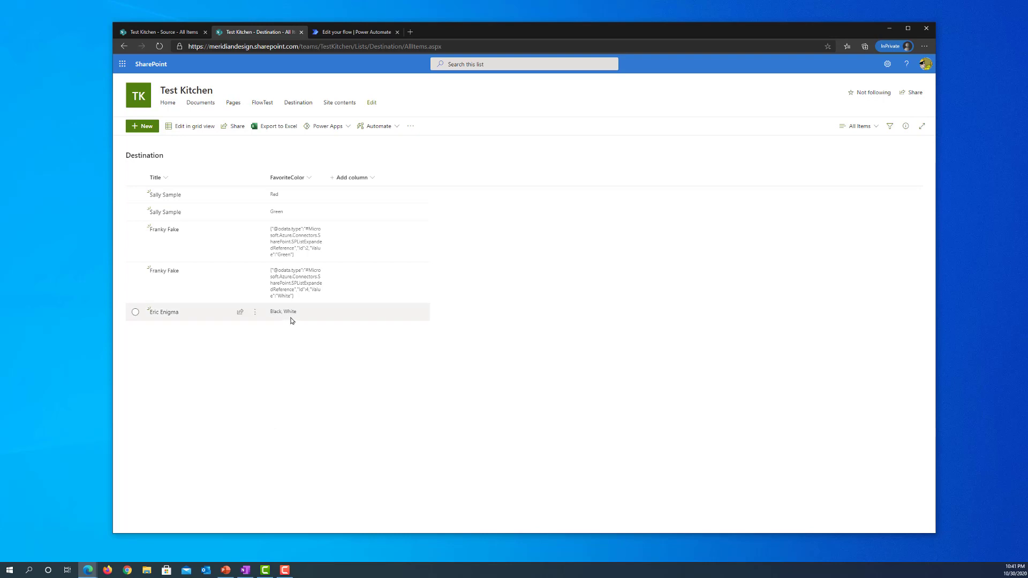
click(135, 312)
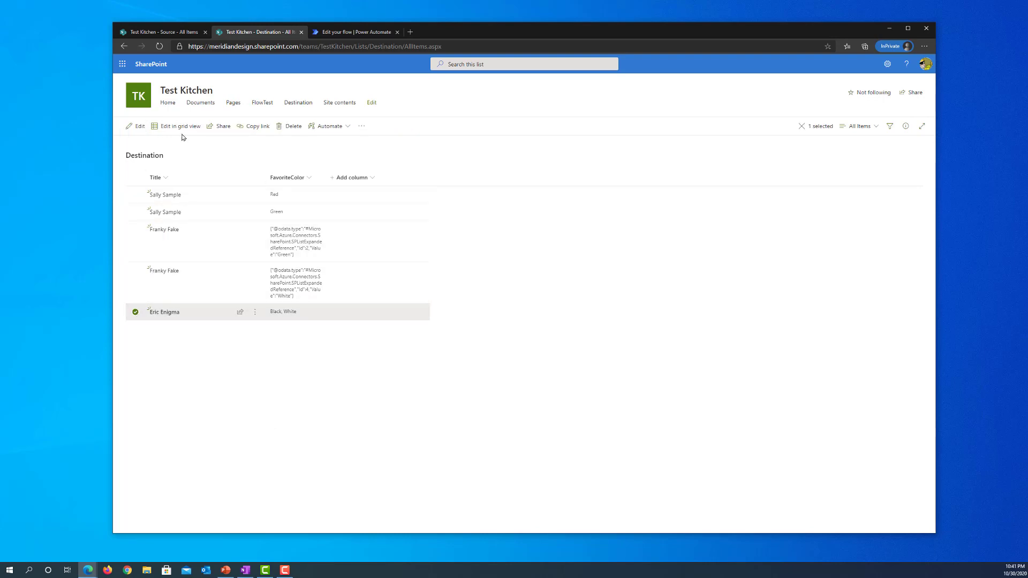
click(139, 127)
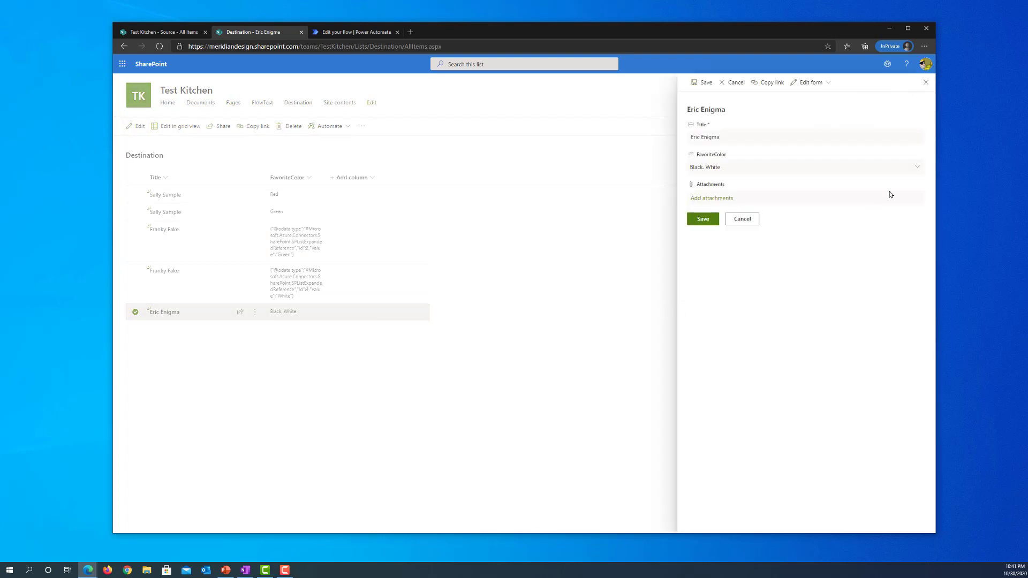
click(917, 168)
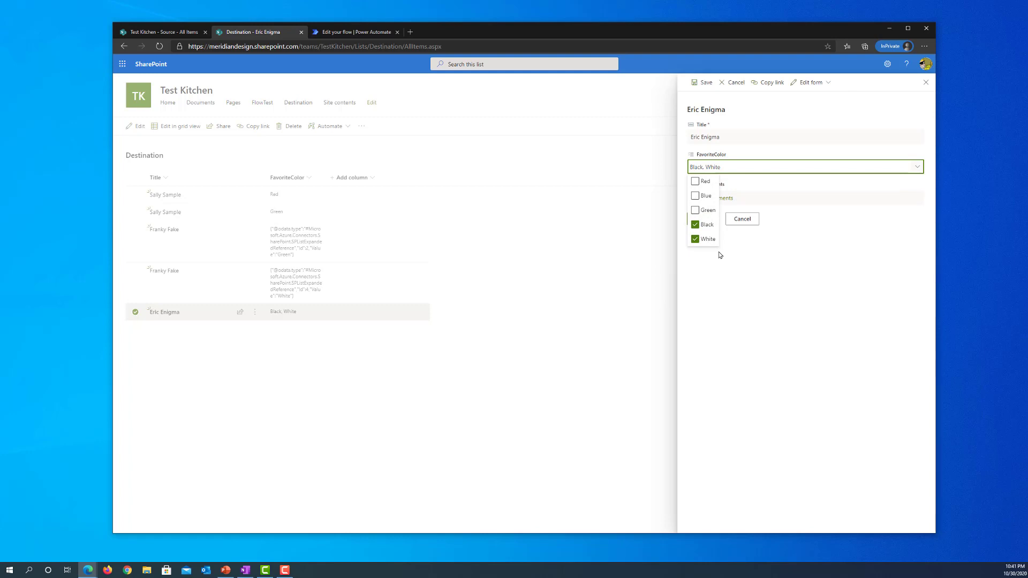
click(727, 263)
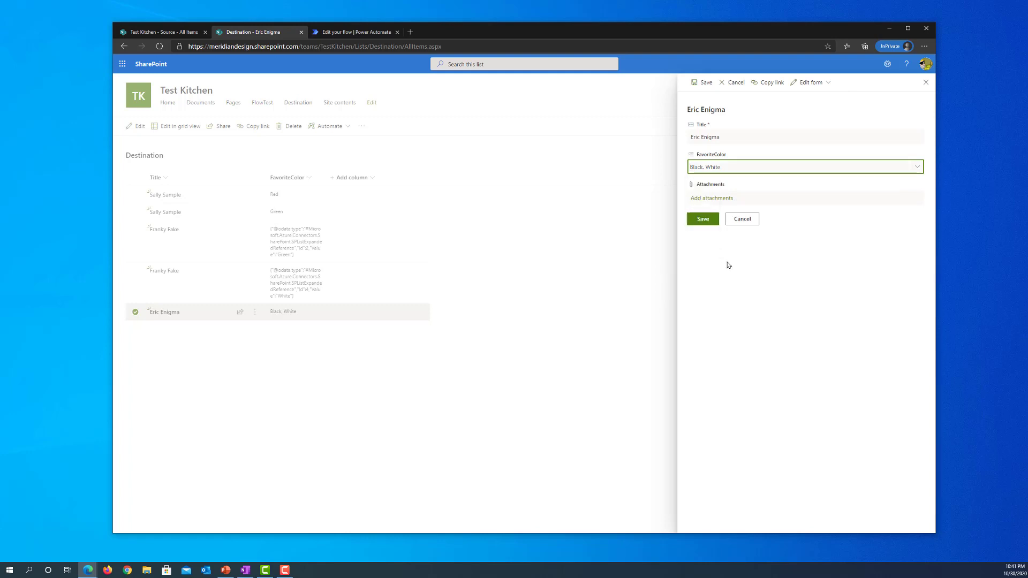